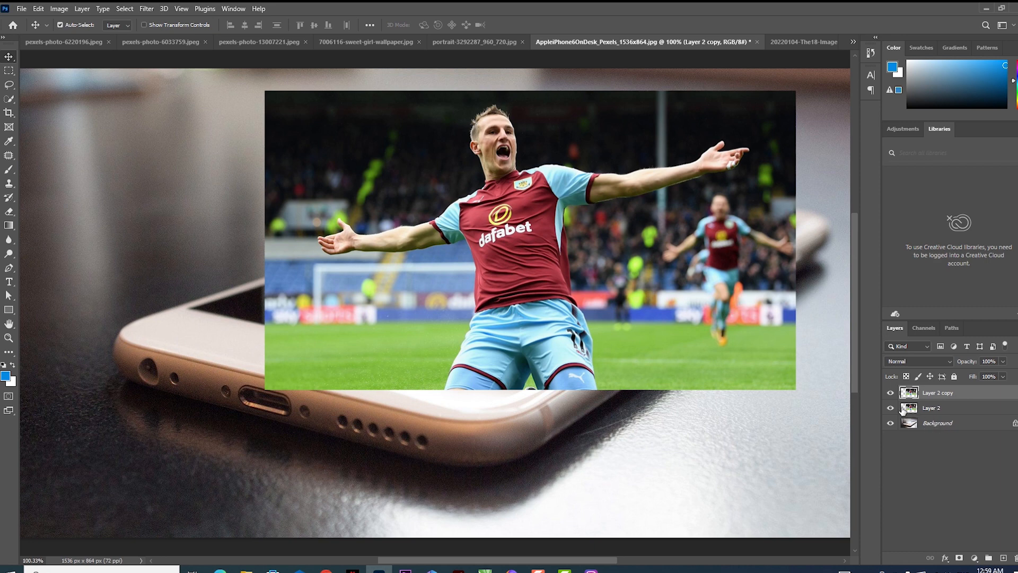
- Hide Layer 2 and make Layer 2 copy the active layer
left_click(891, 408)
left_click(942, 408)
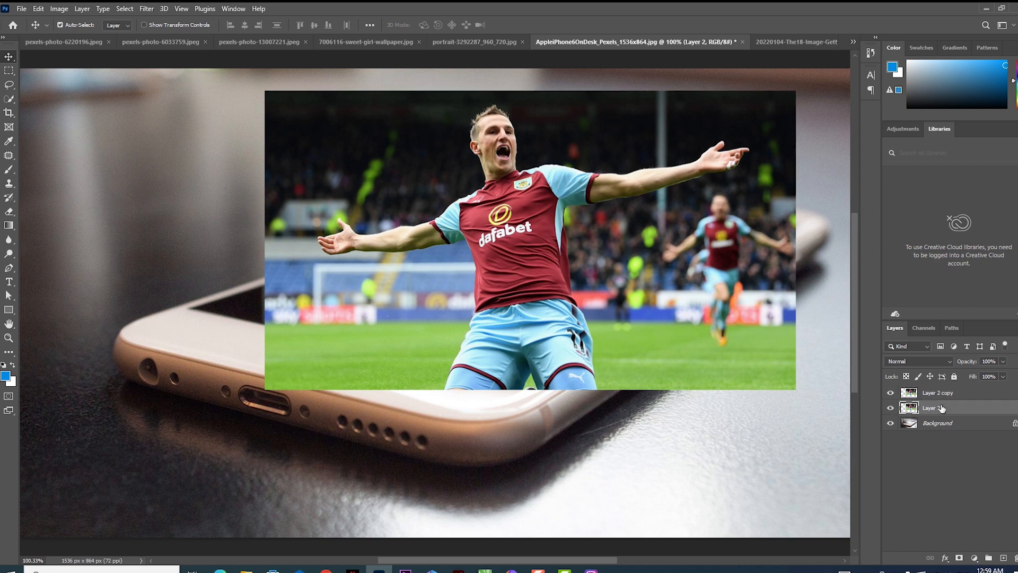
left_click(936, 392)
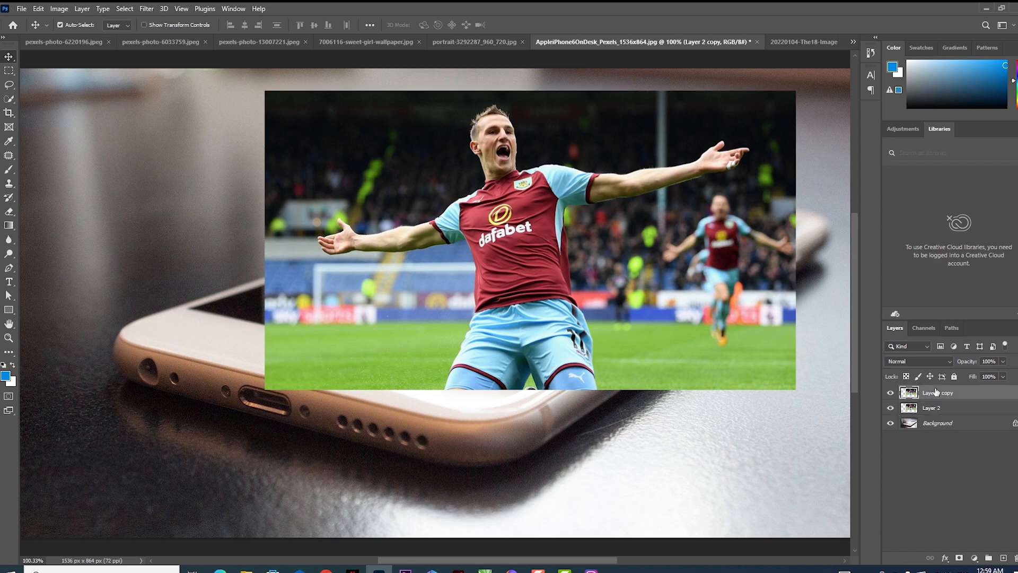
left_click(891, 408)
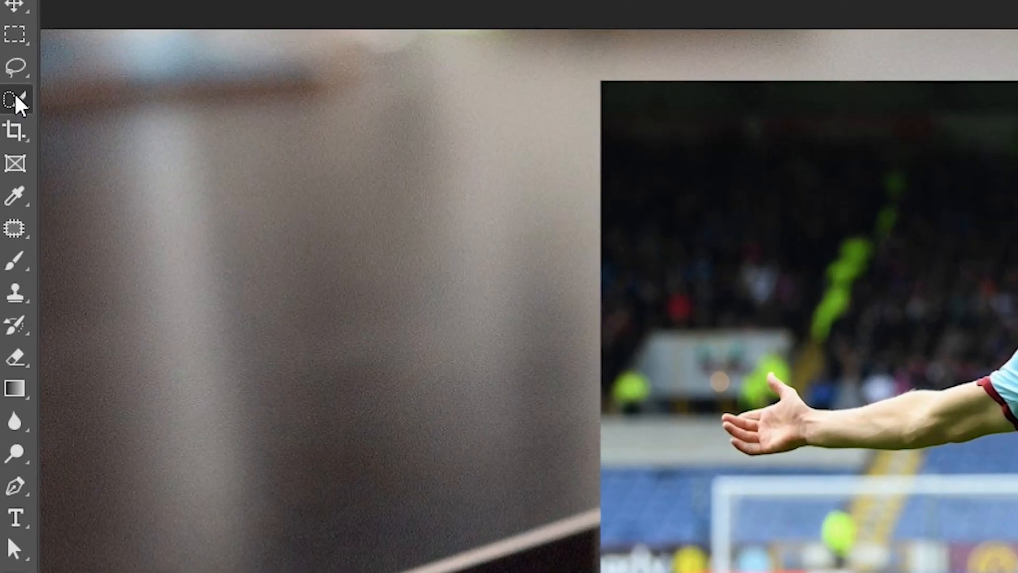
- Select the footballer on Layer 2 copy with Quick Selection's Select Subject
right_click(8, 99)
left_click(42, 106)
left_click(314, 30)
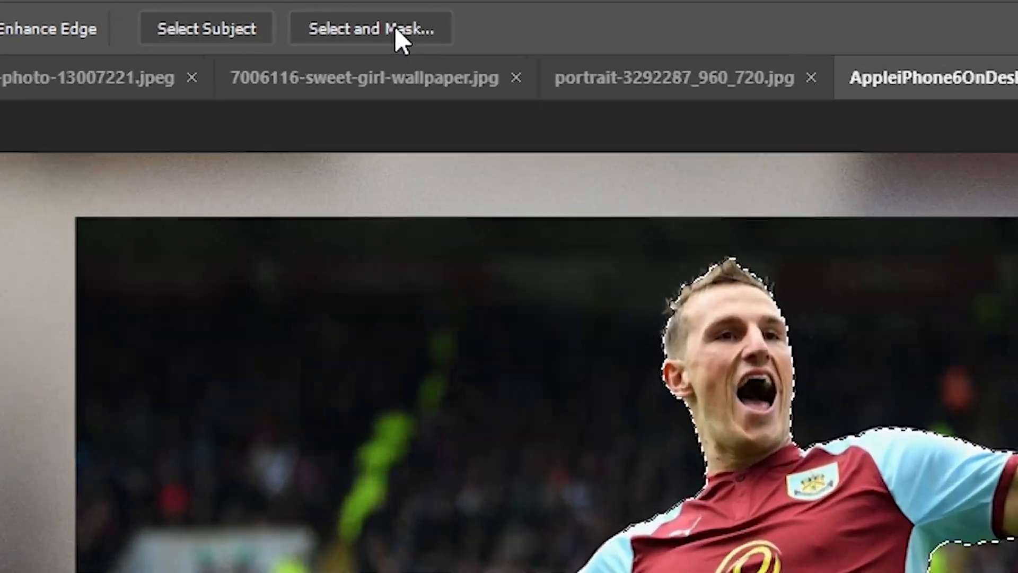
- Refine the selection in Select and Mask, keeping the Overlay view and setting its opacity to 76%
left_click(395, 30)
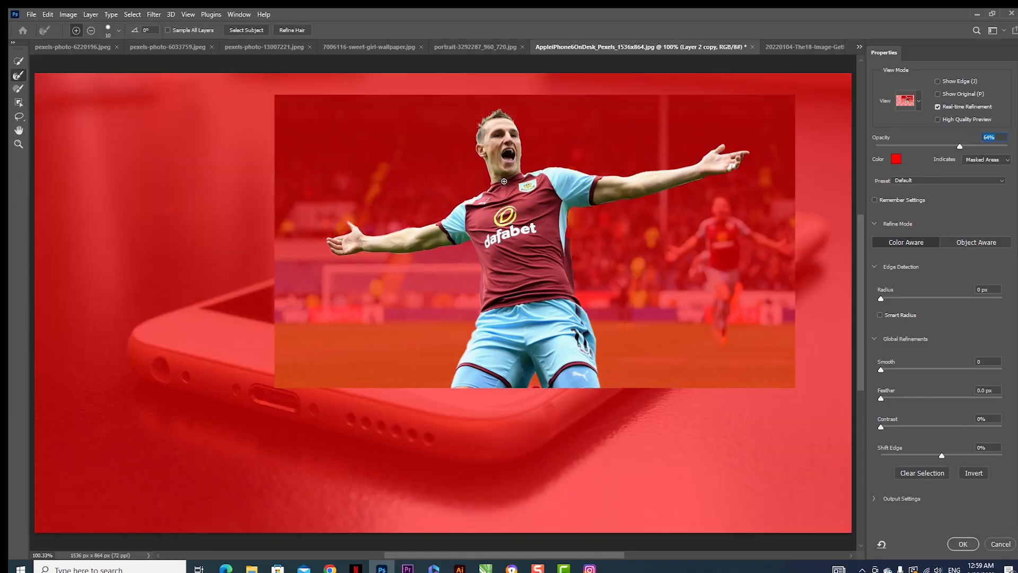
left_click(501, 113)
left_click(507, 118)
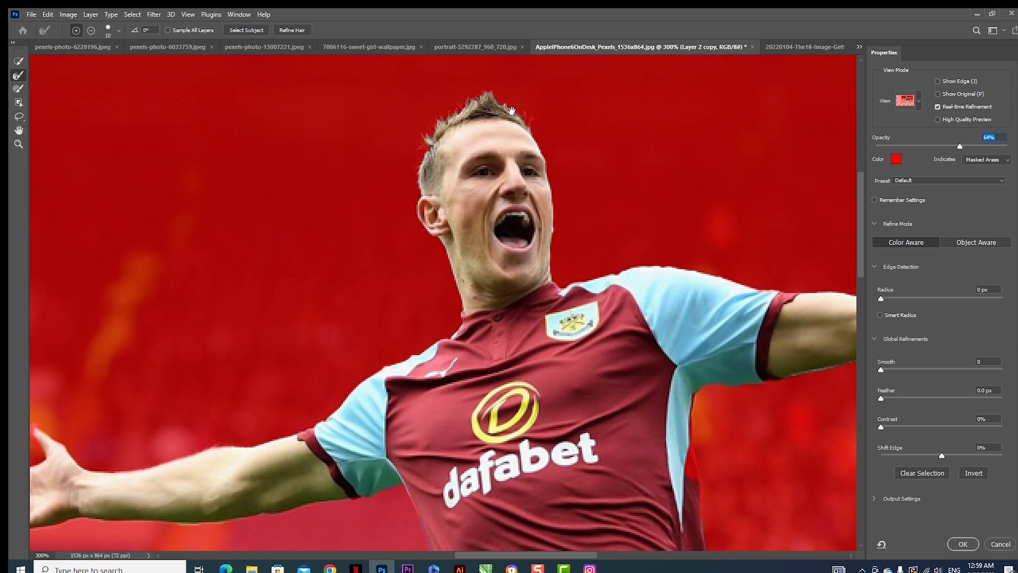
left_click_drag(511, 111, 481, 168)
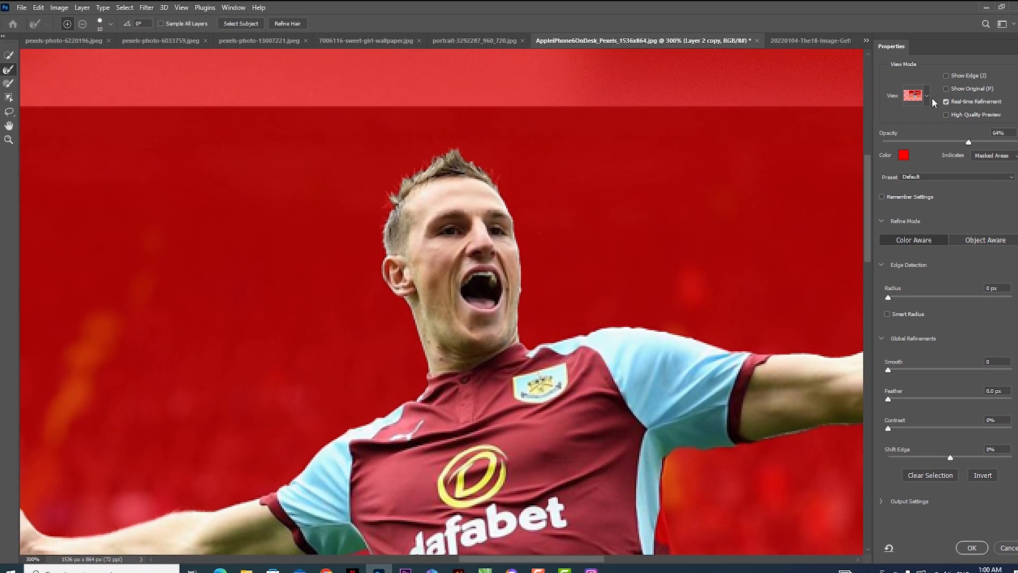
left_click(927, 96)
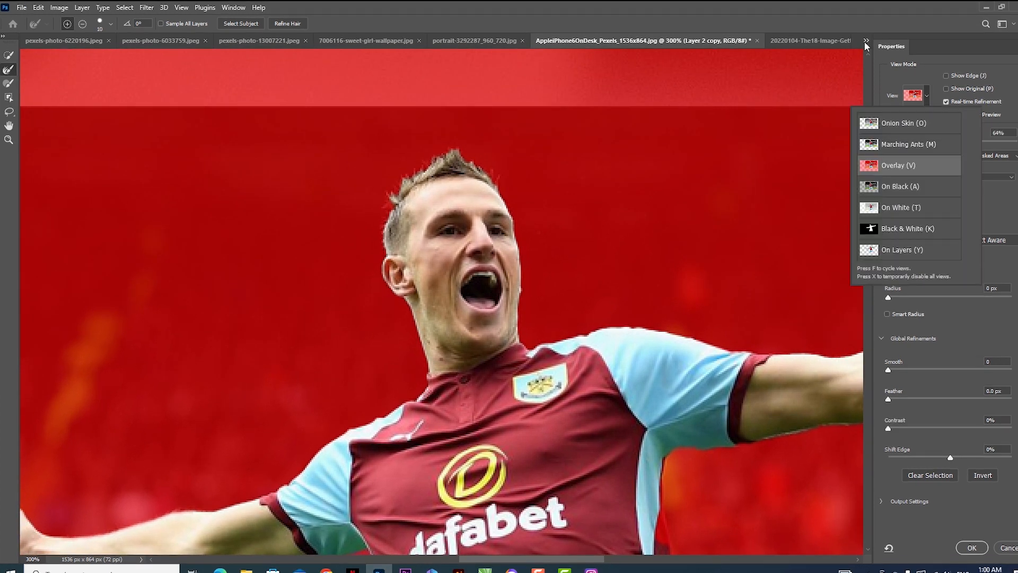
left_click(862, 22)
mouse_move(968, 142)
left_mouse_down()
mouse_move(994, 142)
mouse_move(966, 142)
mouse_move(985, 144)
left_mouse_up()
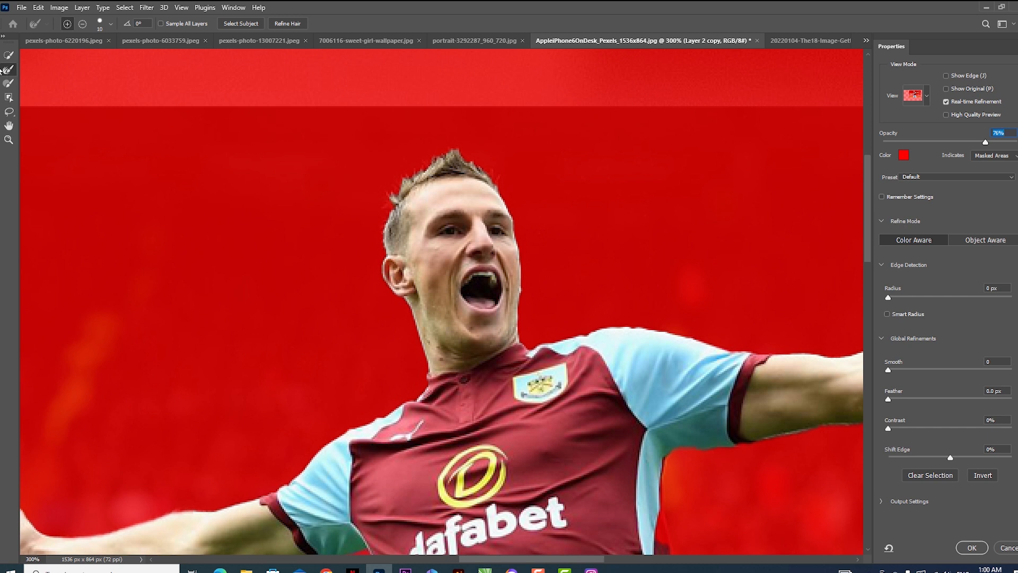
- Refine the selection edge around the footballer's hair and apply the refinement
mouse_move(439, 153)
left_mouse_down()
mouse_move(399, 184)
mouse_move(382, 248)
left_mouse_up()
mouse_move(461, 142)
left_mouse_down()
mouse_move(438, 158)
mouse_move(469, 150)
mouse_move(513, 186)
left_mouse_up()
left_click(978, 549)
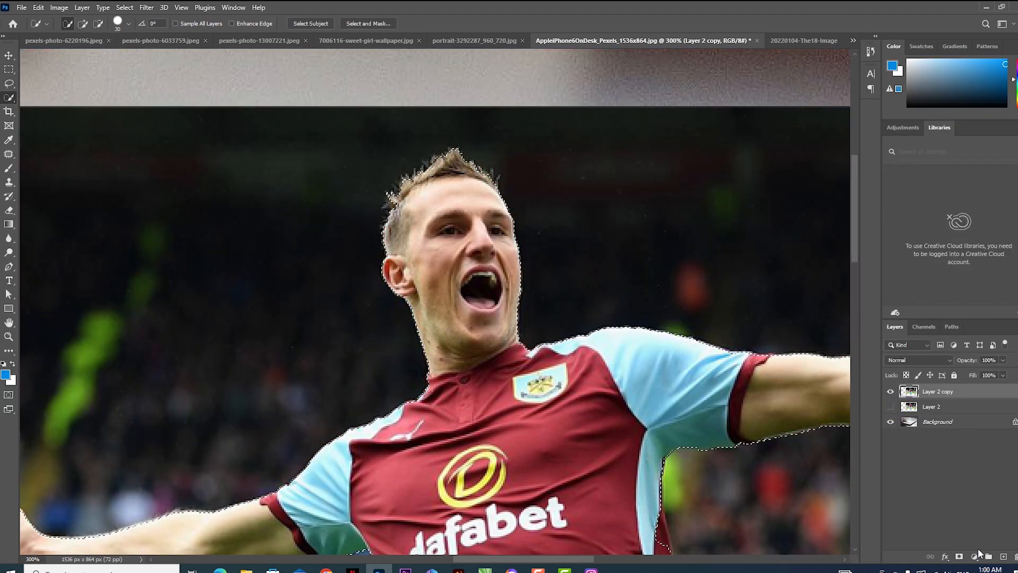
- Reduce the selection brush to size 20 and mask Layer 2 copy to the footballer's selection
mouse_move(681, 511)
left_mouse_down()
mouse_move(635, 417)
mouse_move(621, 358)
left_mouse_up()
key("bracketleft")
key("bracketleft")
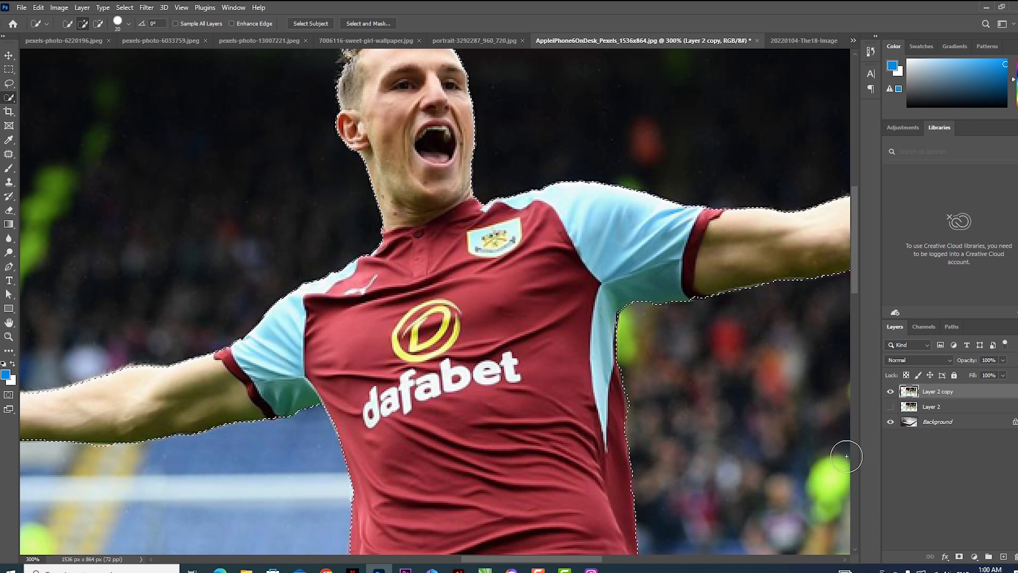
key("ctrl+0")
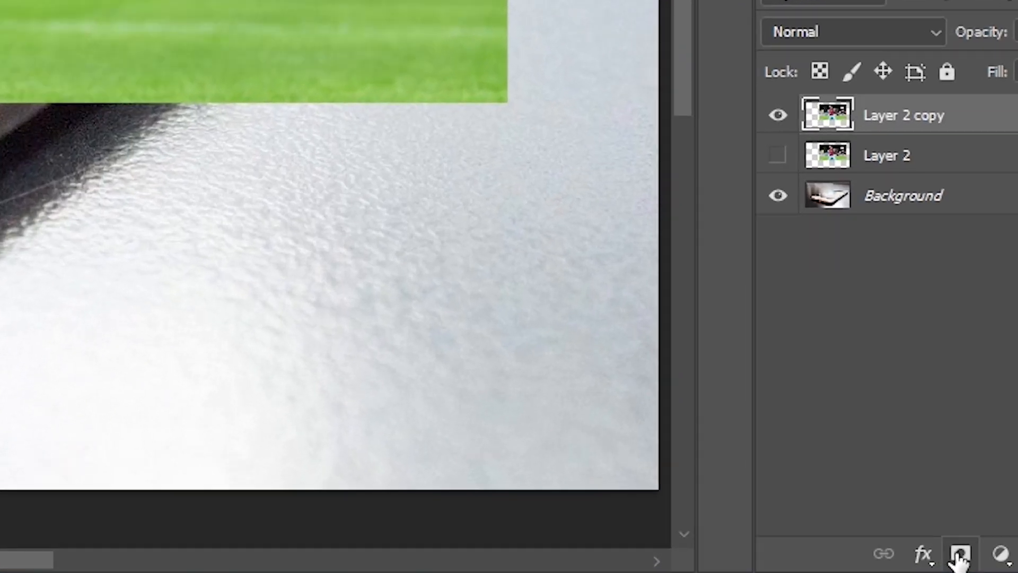
left_click(959, 556)
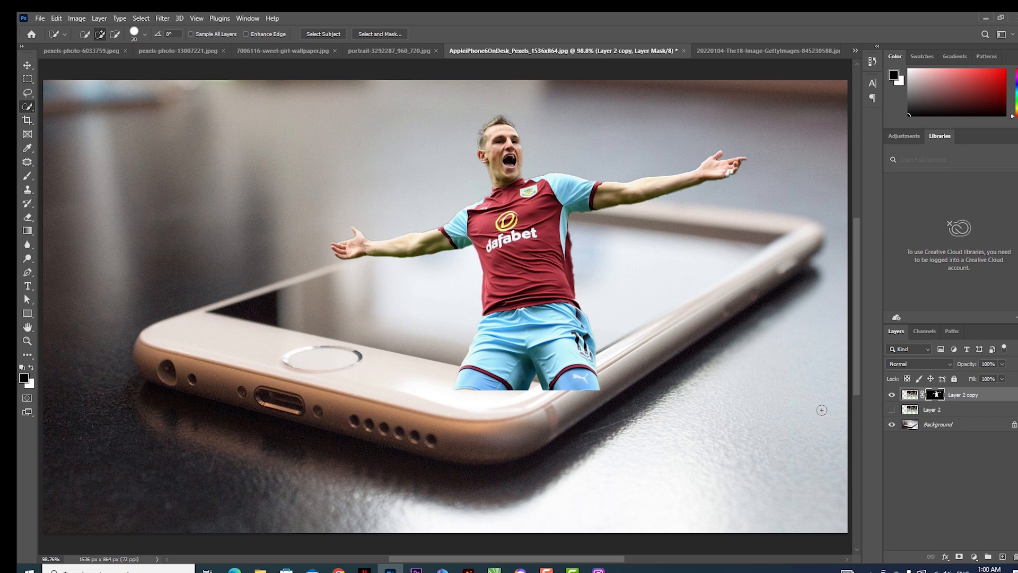
- Hide Layer 2 copy and outline the phone's screen with a closed Polygonal Lasso selection
left_click(892, 395)
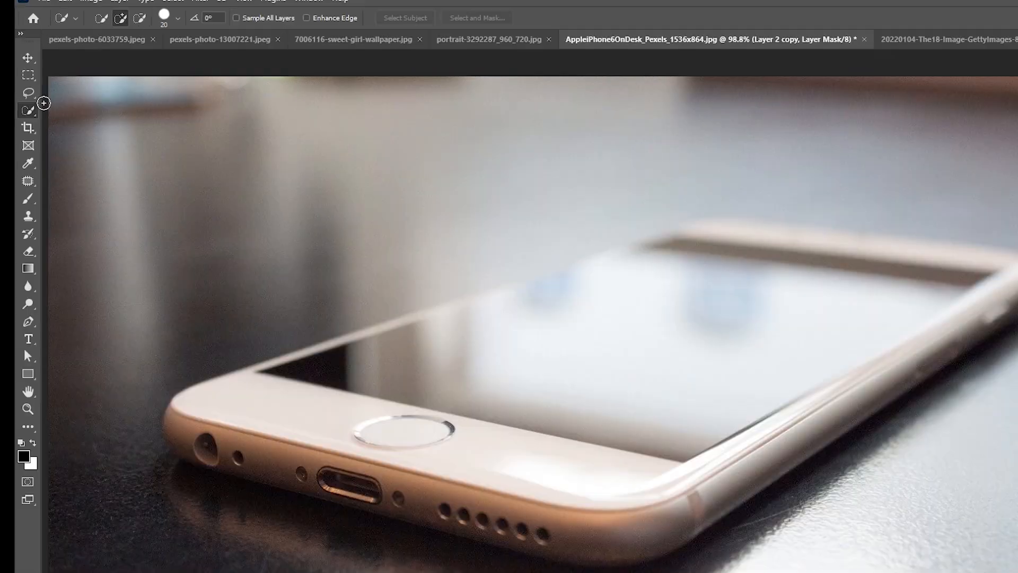
right_click(30, 94)
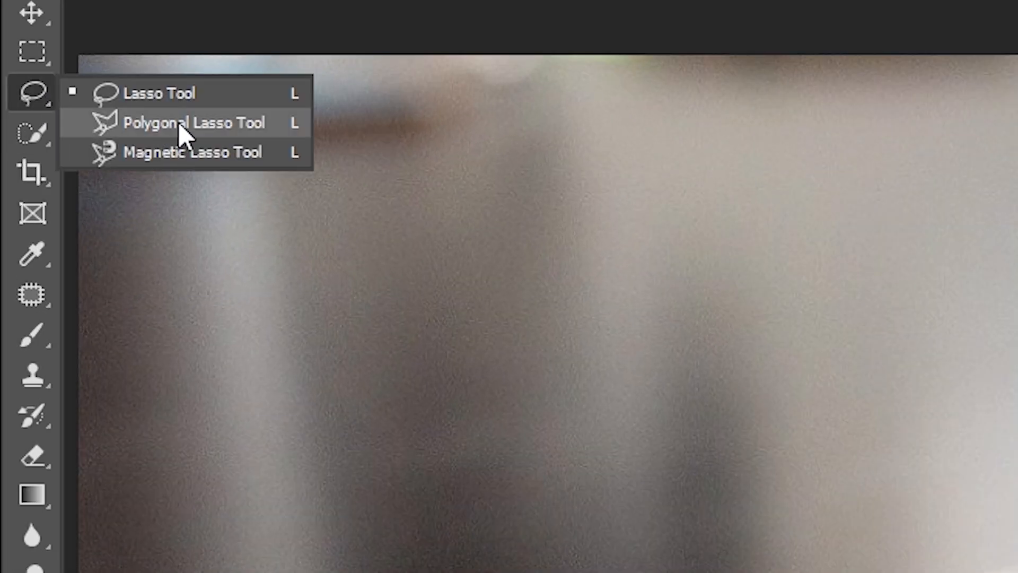
left_click(73, 105)
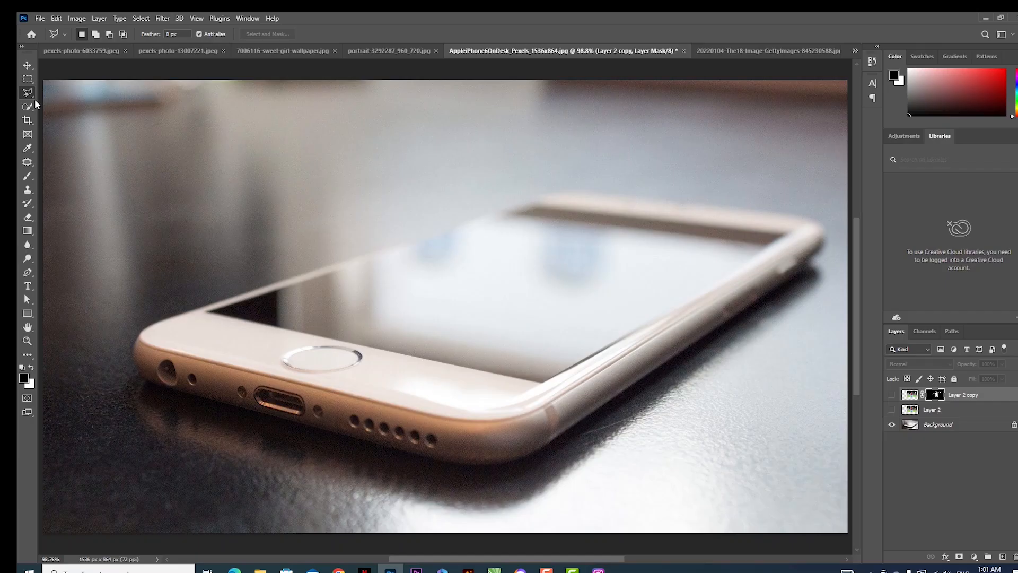
right_click(29, 96)
left_click(65, 104)
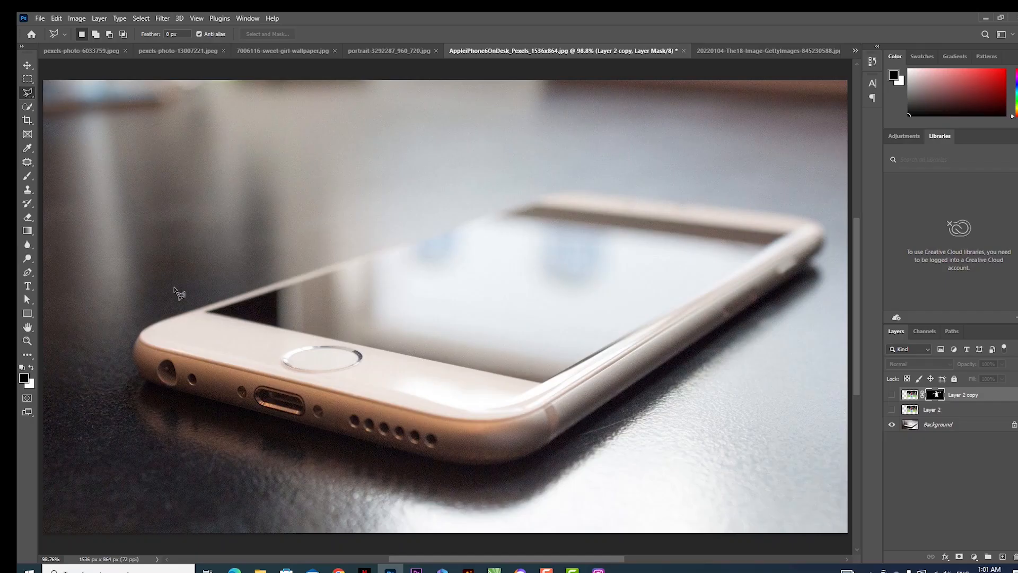
left_click(206, 313)
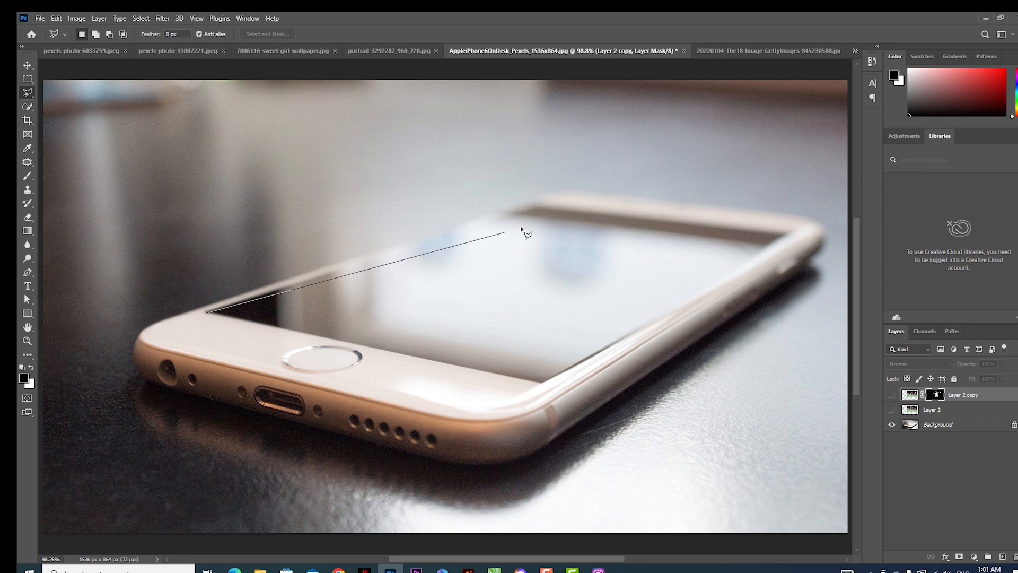
left_click(534, 203)
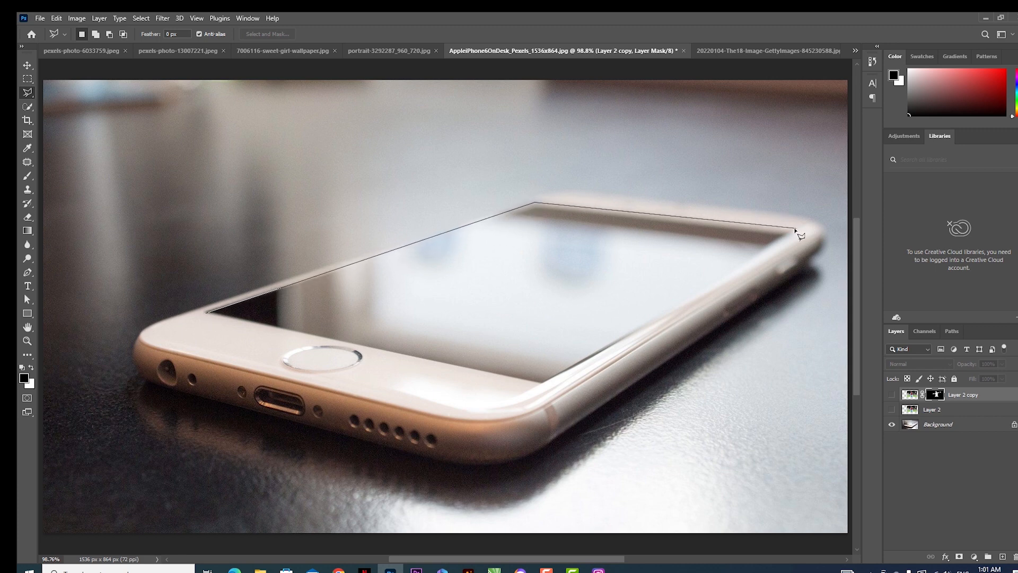
left_click(797, 235)
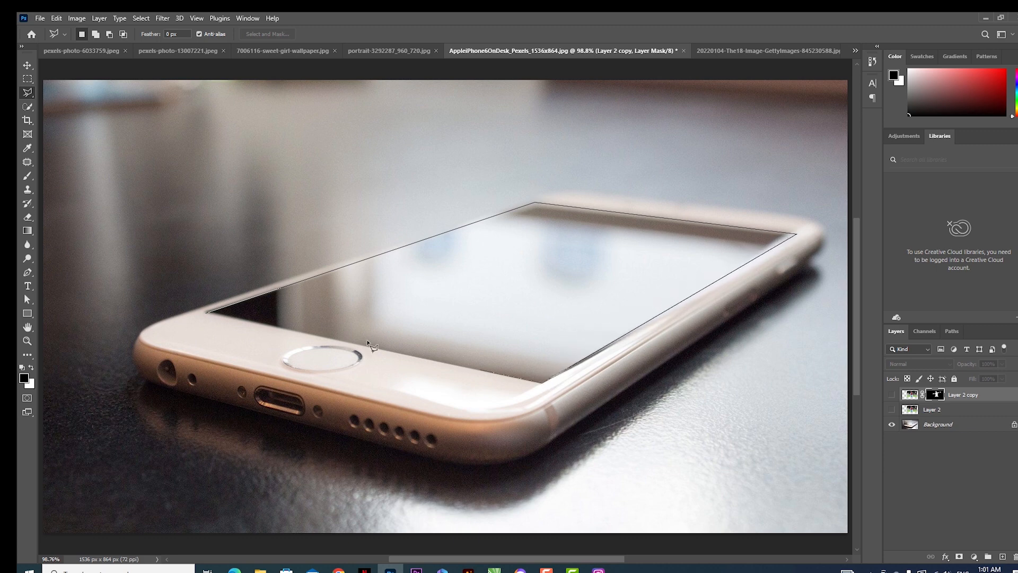
left_click(208, 313)
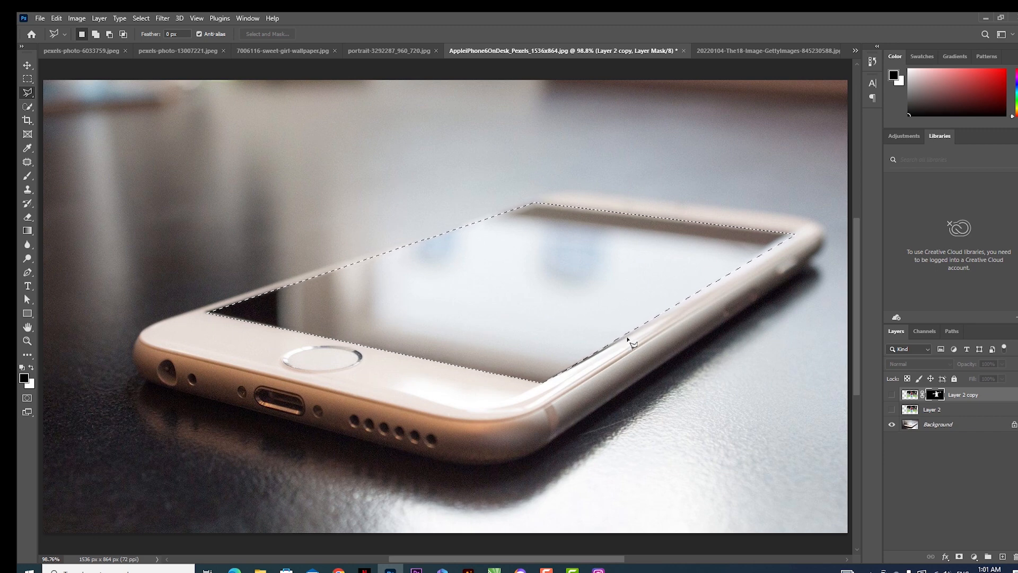
- Show Layer 2, mask it to the phone-screen selection, and show Layer 2 copy again
left_click(910, 416)
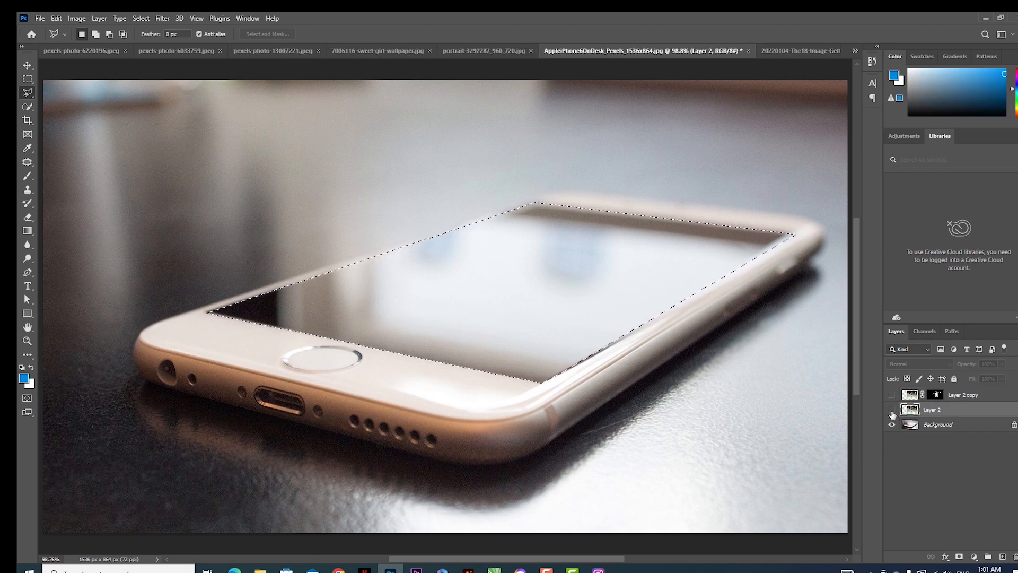
left_click(891, 409)
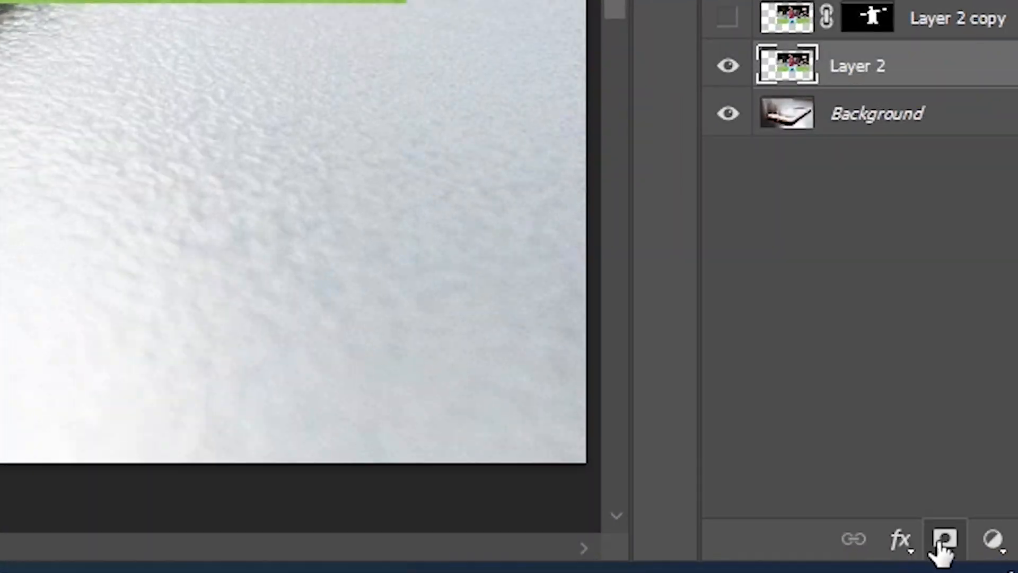
left_click(959, 557)
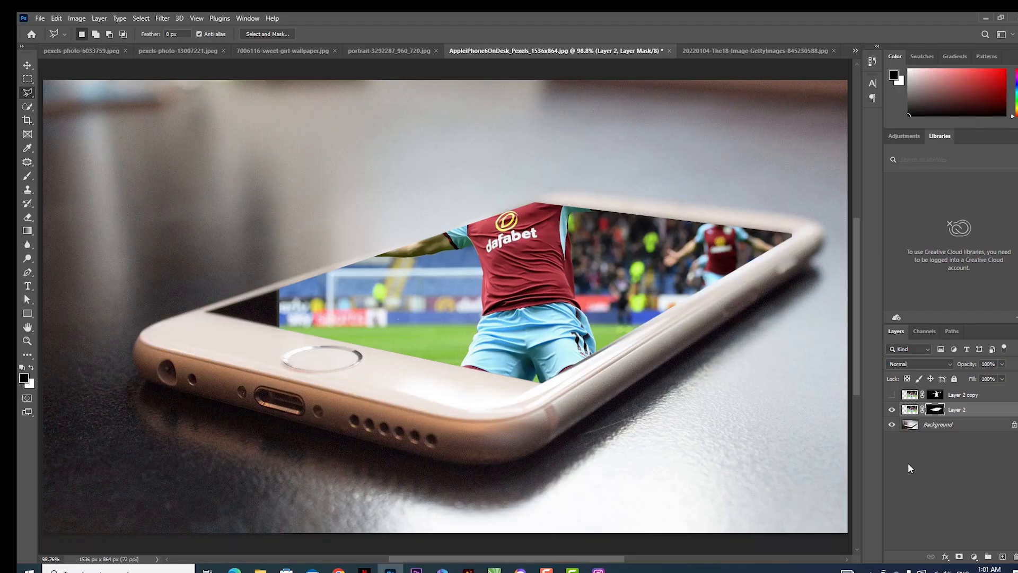
left_click(892, 395)
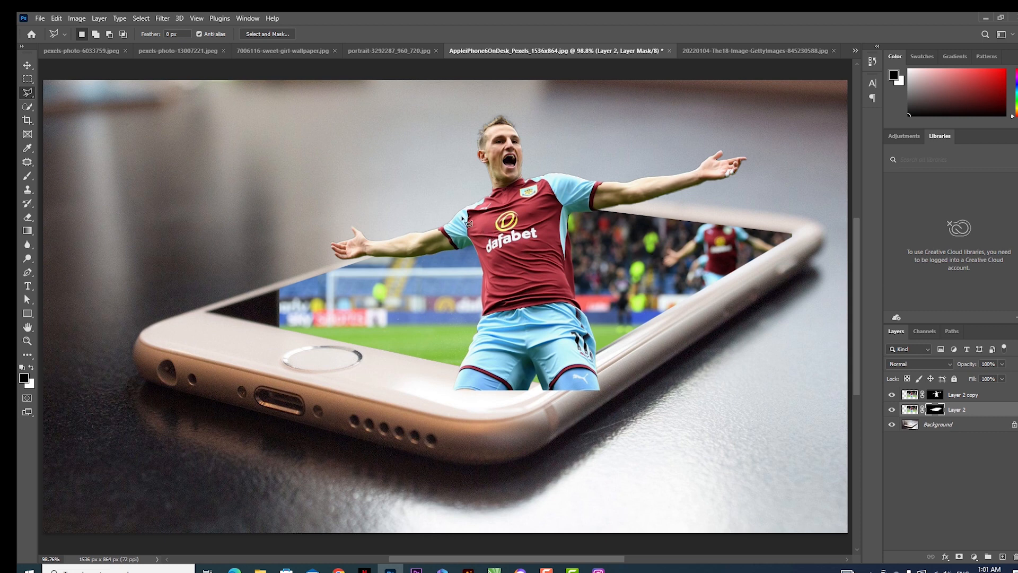
- Paint black at 100% opacity on Layer 2 copy's mask to hide the legs extending past the screen's lower edge
left_click(27, 65)
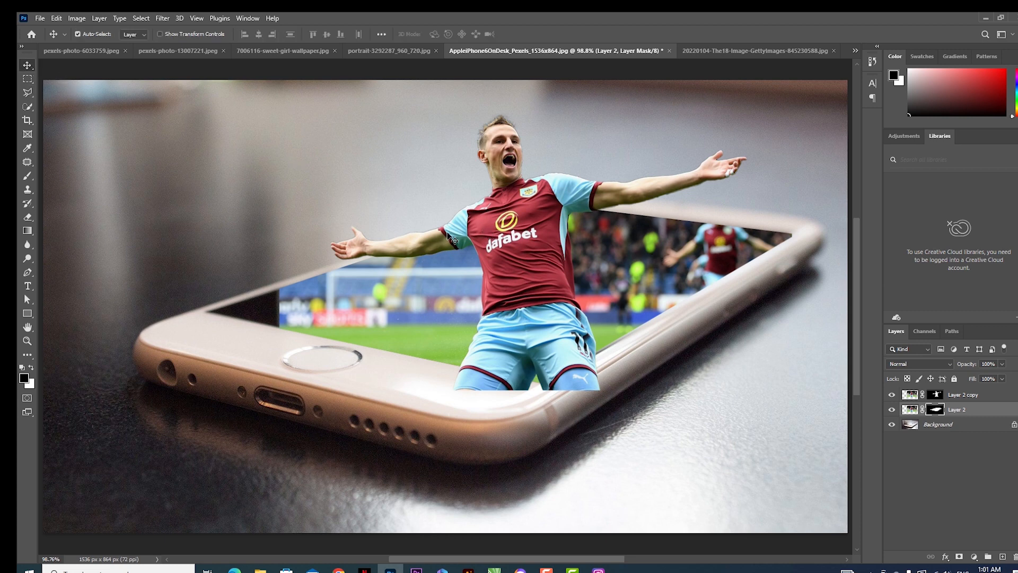
left_click(517, 259)
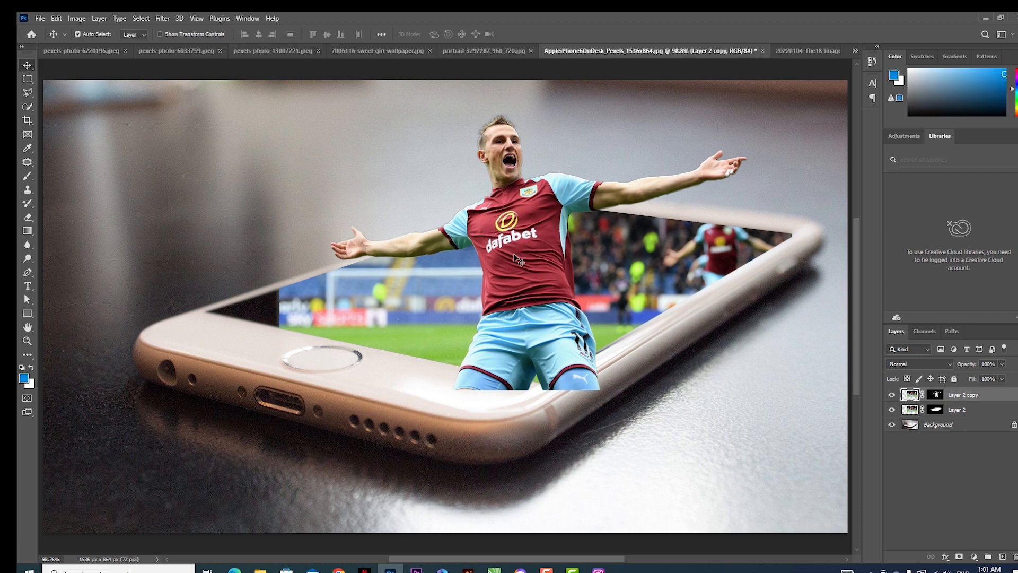
left_click(936, 395)
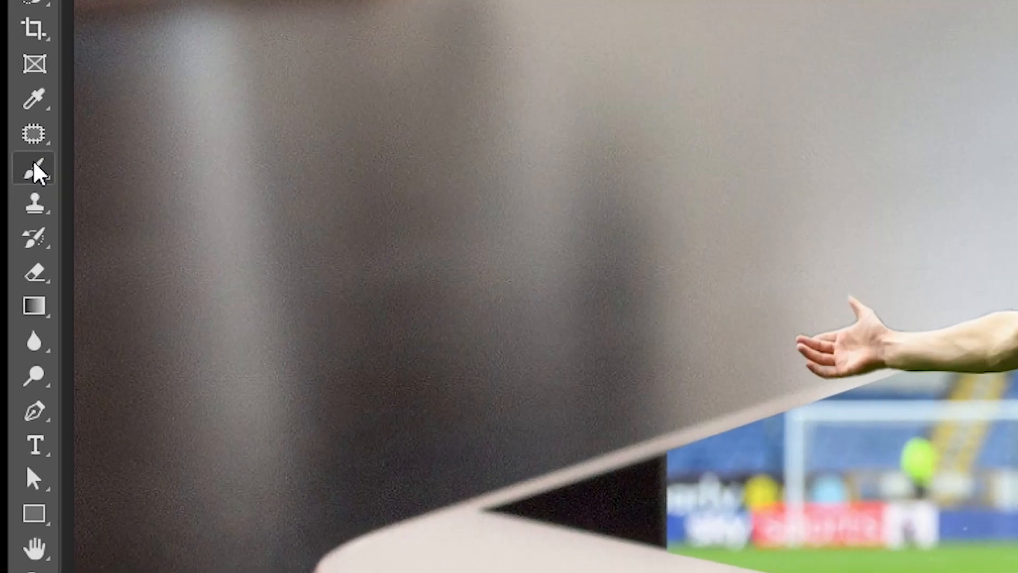
right_click(28, 176)
left_click(79, 177)
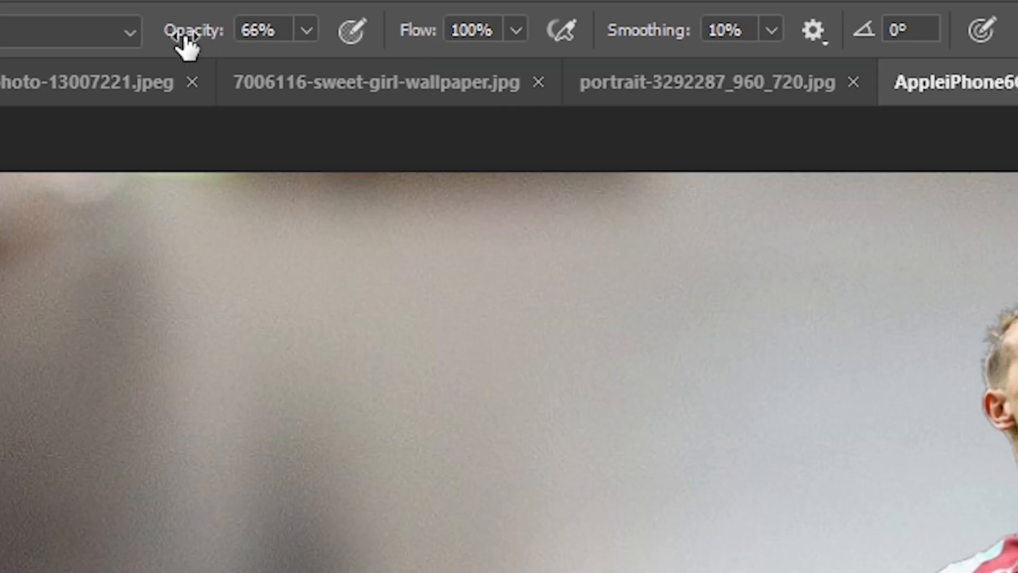
left_click_drag(221, 35, 296, 35)
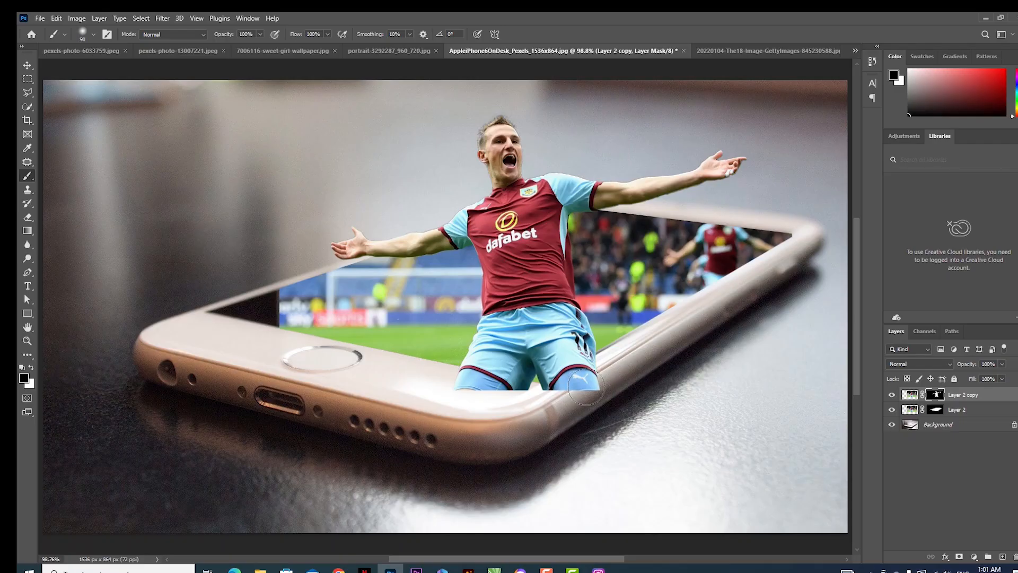
mouse_move(586, 387)
left_mouse_down()
mouse_move(542, 388)
mouse_move(617, 372)
mouse_move(510, 391)
mouse_move(495, 390)
mouse_move(509, 380)
mouse_move(460, 374)
mouse_move(573, 370)
left_mouse_up()
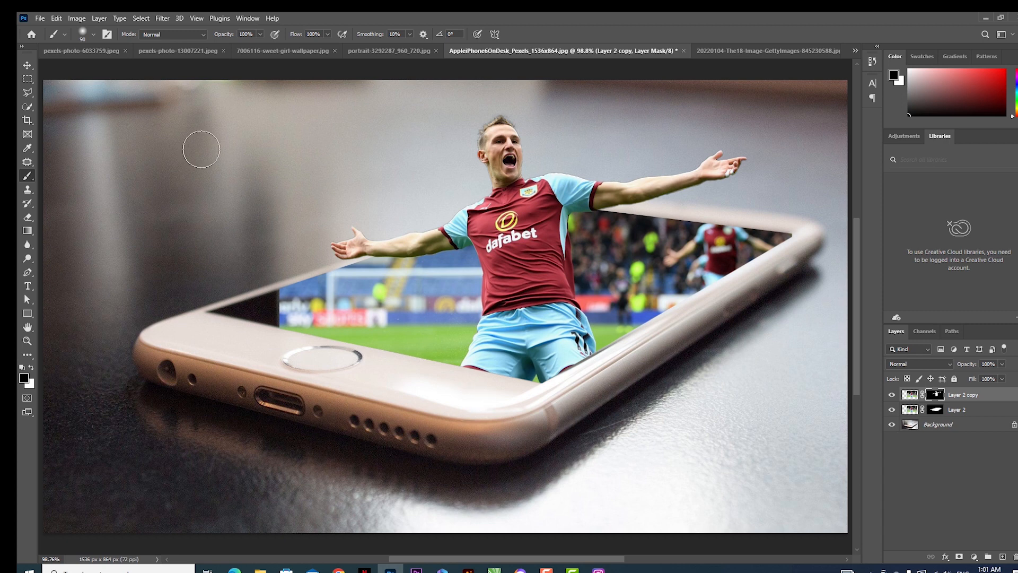
- Target Layer 2's image and outline the black gap at the phone screen's near-left corner with a closed Polygonal Lasso selection
left_click(27, 66)
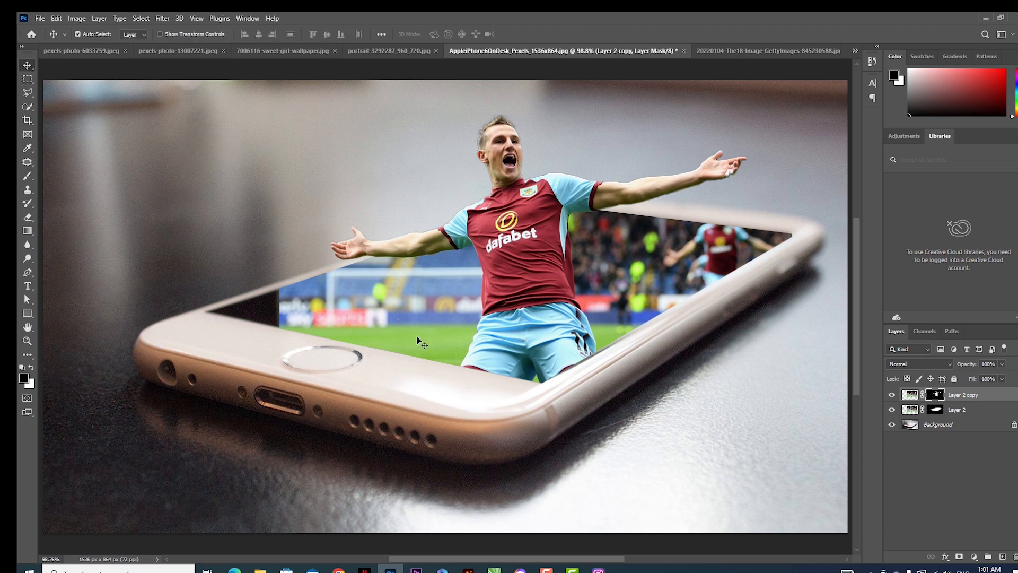
left_click(268, 312, "ctrl")
left_click(268, 313, "ctrl")
left_click_drag(269, 313, 321, 308)
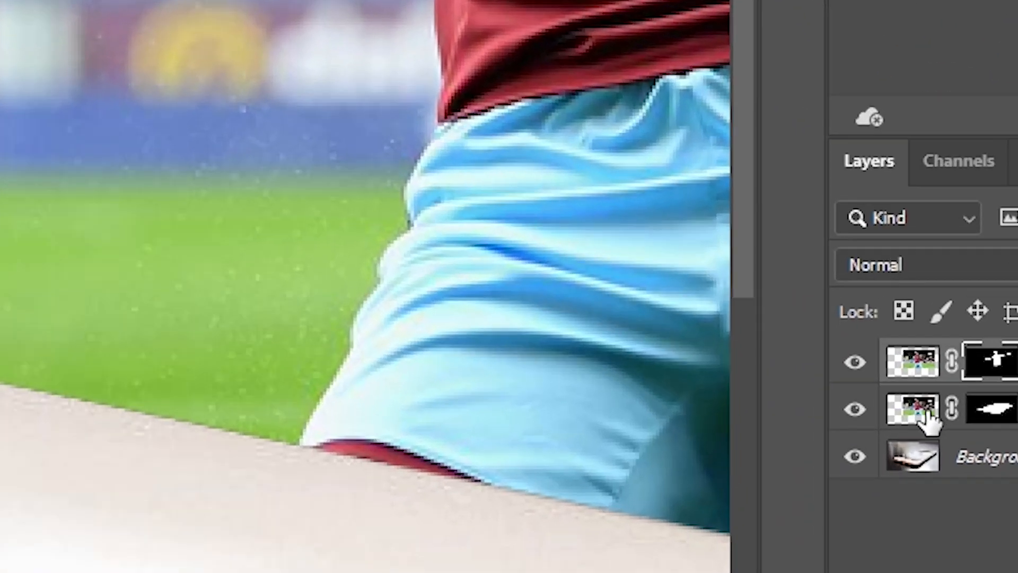
left_click(911, 409)
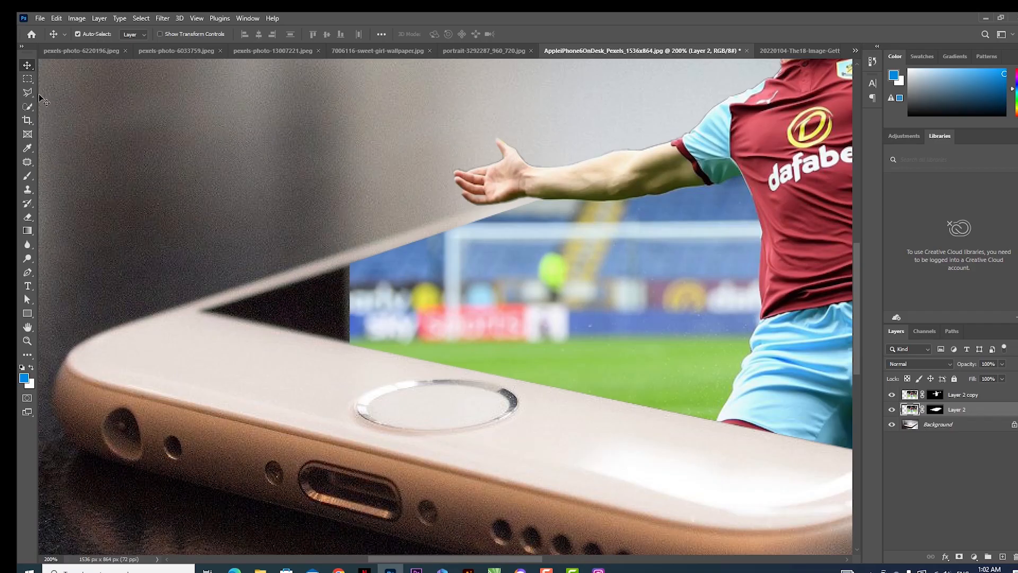
left_click_drag(27, 92, 58, 103)
left_click(370, 247)
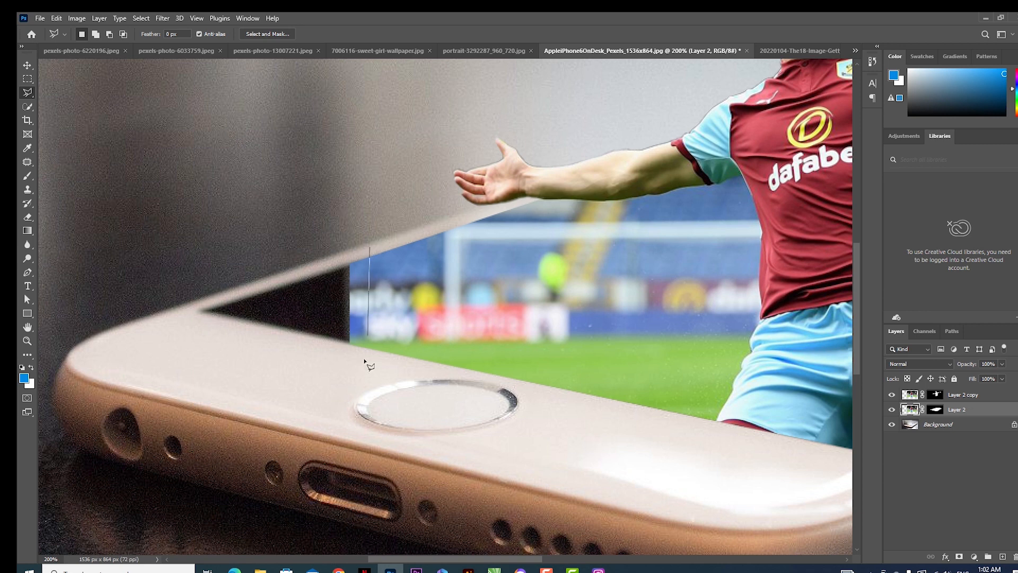
left_click(366, 363)
left_click(192, 326)
left_click(189, 290)
left_click(256, 248)
left_click(327, 229)
left_click(371, 250)
- Fill the selected gap on Layer 2 with Content-Aware at 100% opacity in Normal mode, and deselect
left_click(55, 18)
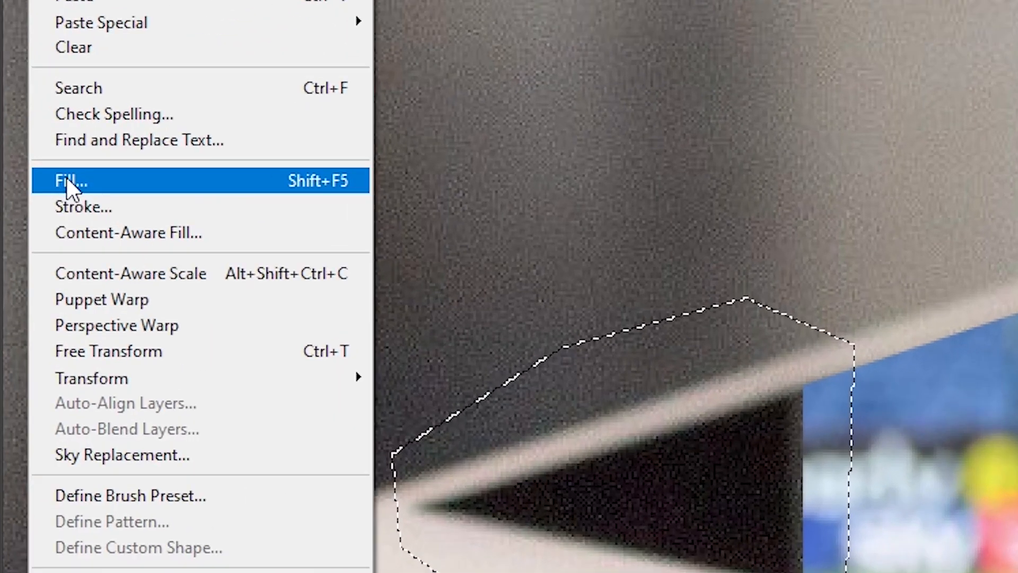
left_click(62, 183)
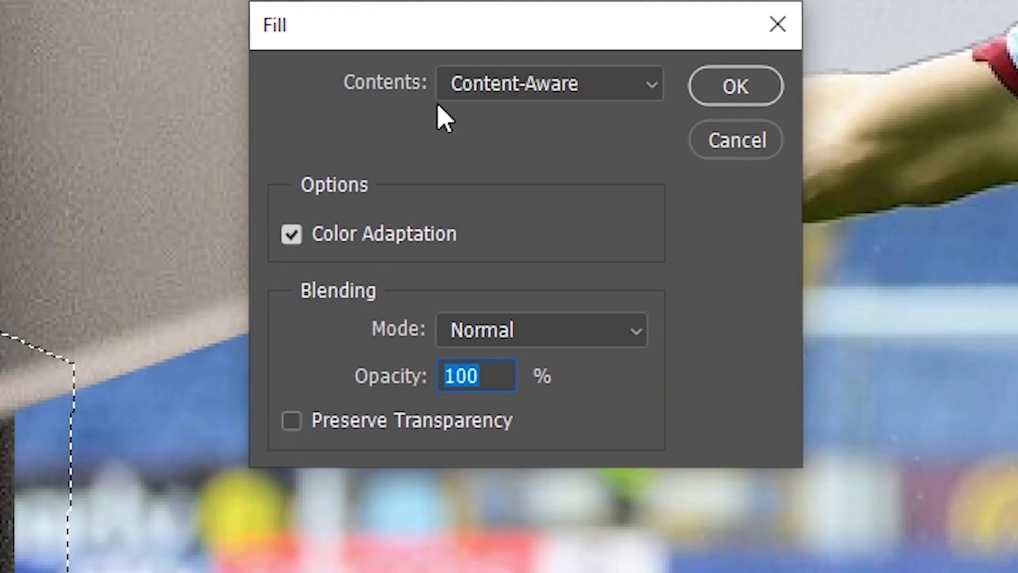
left_click(556, 96)
left_click(521, 227)
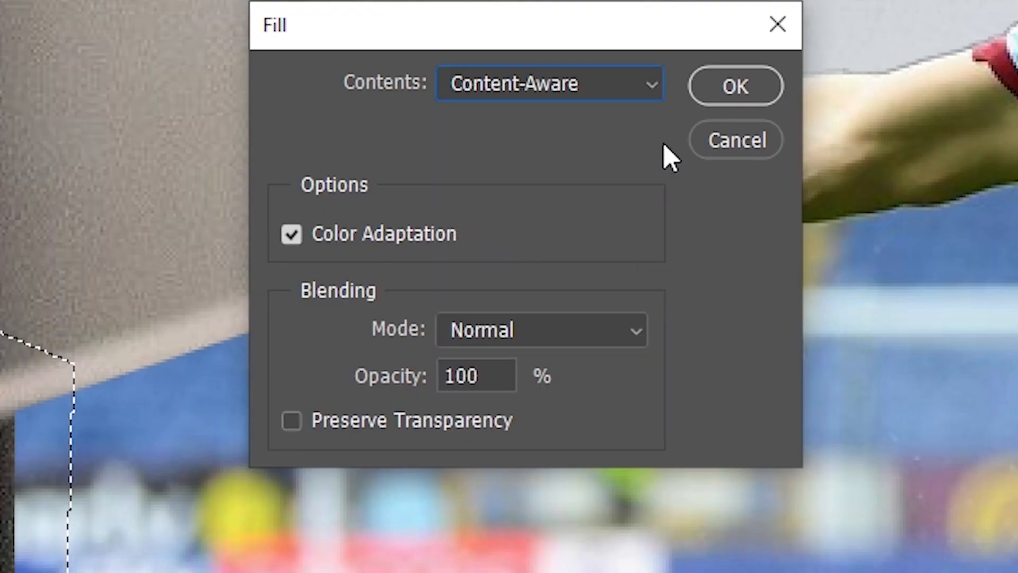
left_click(735, 85)
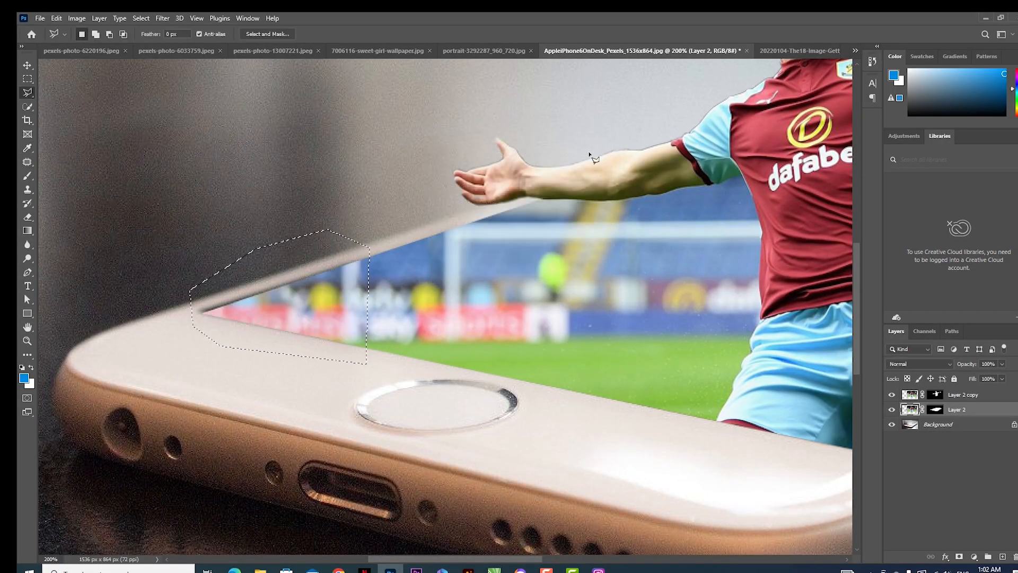
key("ctrl+d")
- Outline the small unfilled gap at the phone screen's far-right corner with a closed Polygonal Lasso selection
left_click(456, 316, "alt")
left_click(458, 316, "alt")
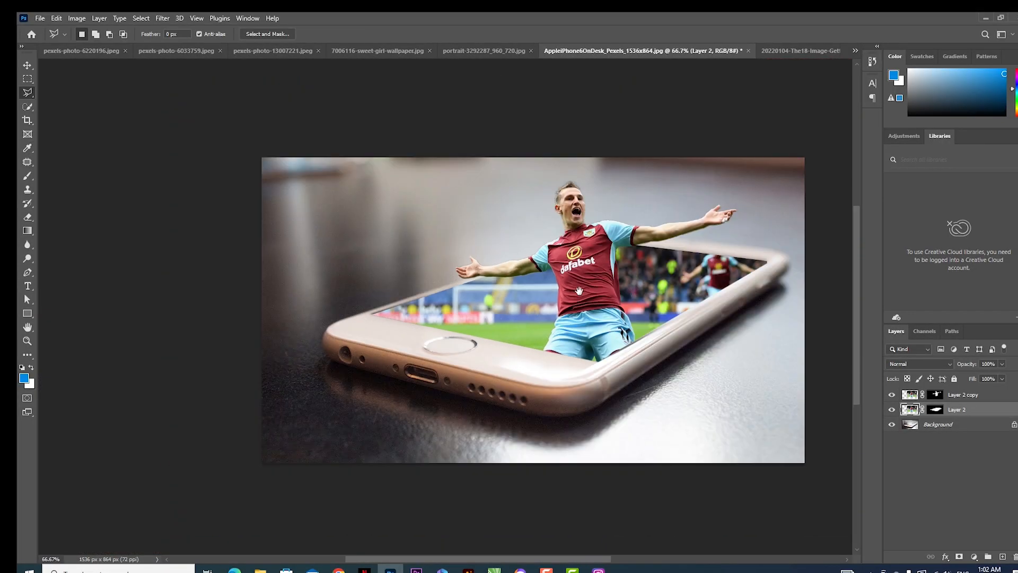
left_click(720, 258)
left_click(720, 276)
left_click_drag(750, 270, 361, 338)
left_click(459, 318, "ctrl")
left_click(466, 292)
left_click(471, 342)
left_click(529, 315)
left_click(539, 286)
left_click(500, 280)
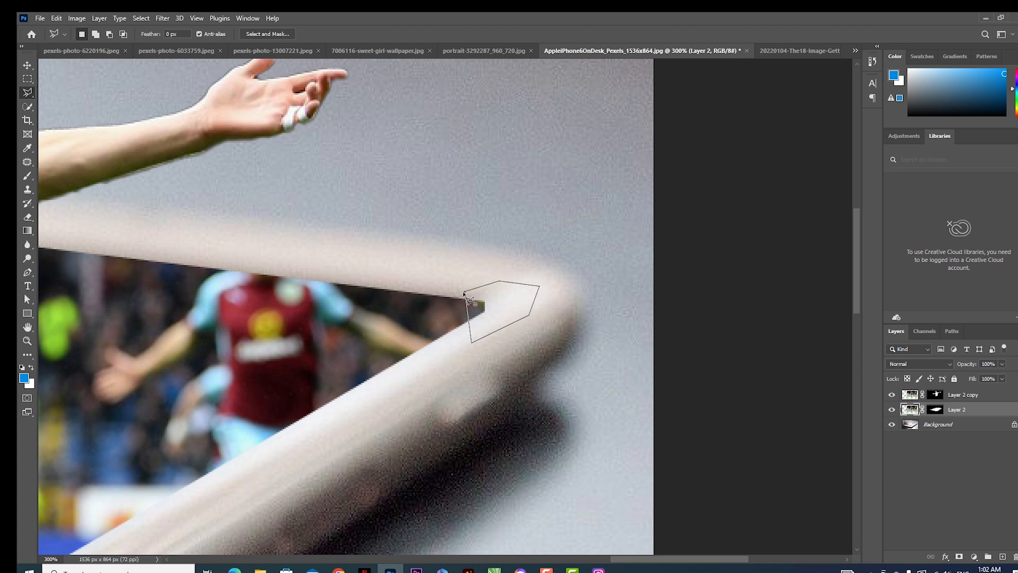
left_click(464, 292)
- Fill the selected far-right corner gap on Layer 2 using Content-Aware contents with Color Adaptation, and remove the selection
left_click(36, 18)
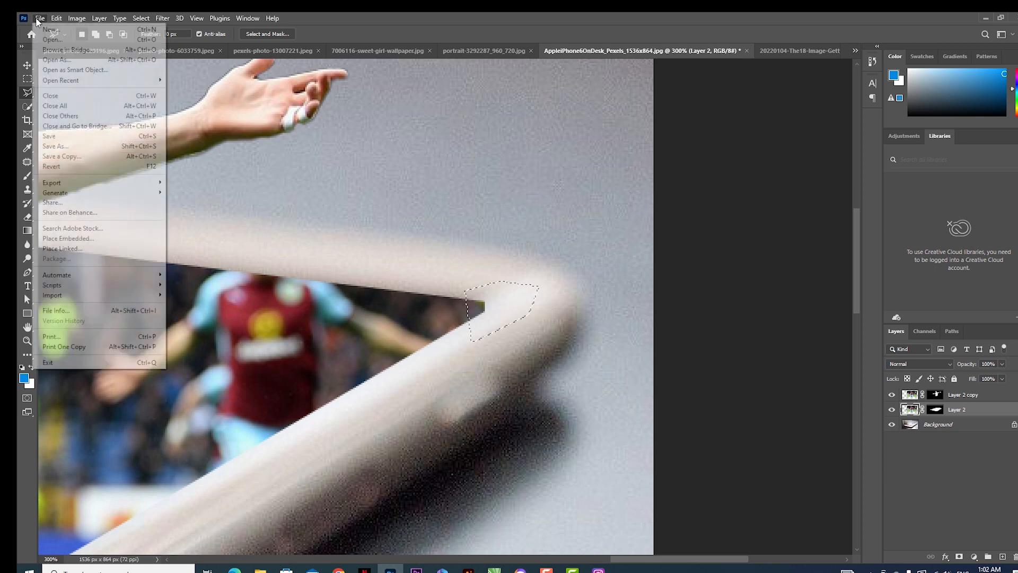
left_click(40, 18)
left_click(56, 18)
left_click(64, 184)
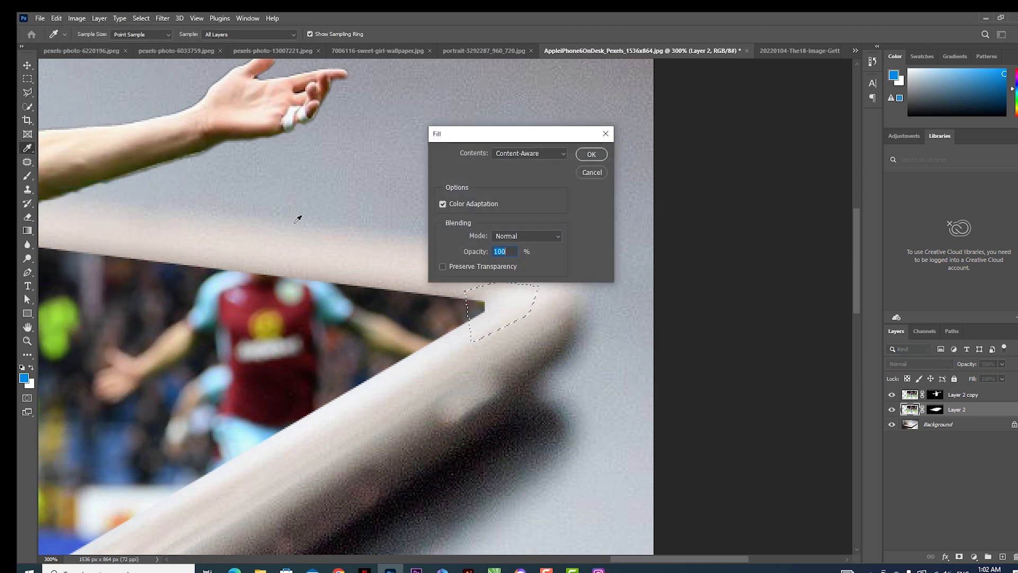
left_click(587, 155)
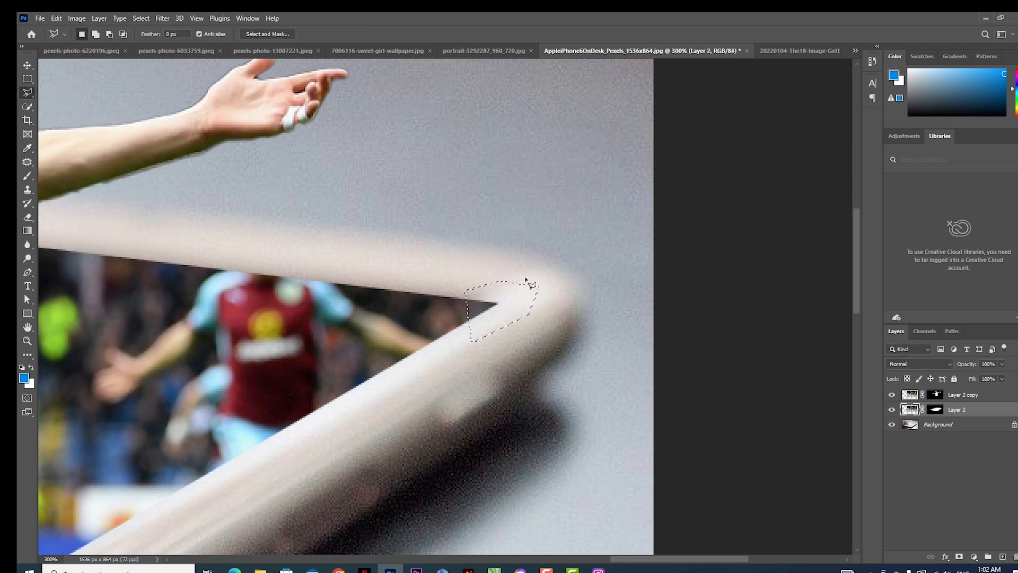
key("ctrl+d")
scroll(289, 409, "down", 2)
scroll(350, 339, "up", 3)
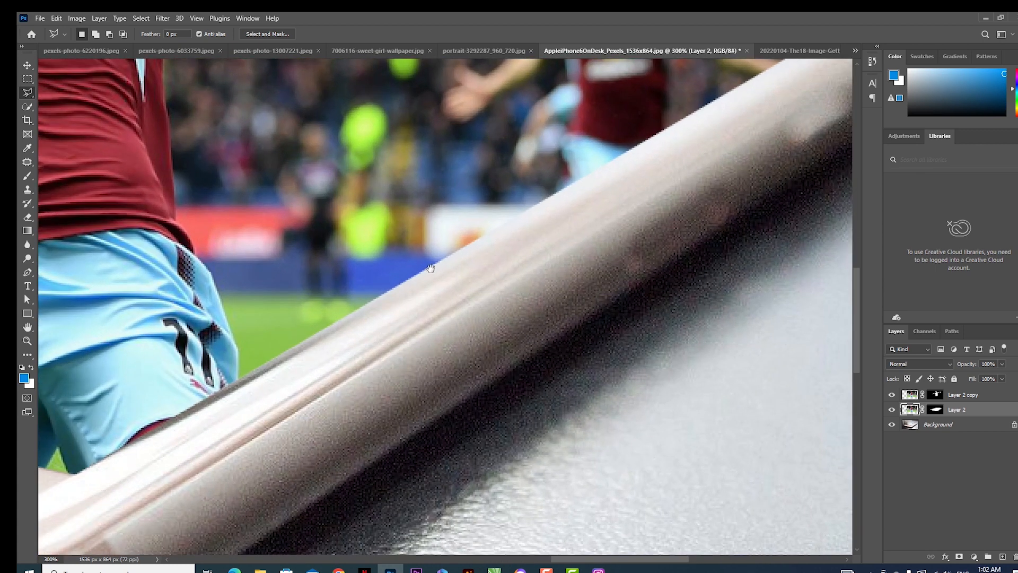
- Feather Layer 2's mask by 1.5 px to soften the stadium scene's edge against the phone frame
left_click_drag(430, 268, 412, 302)
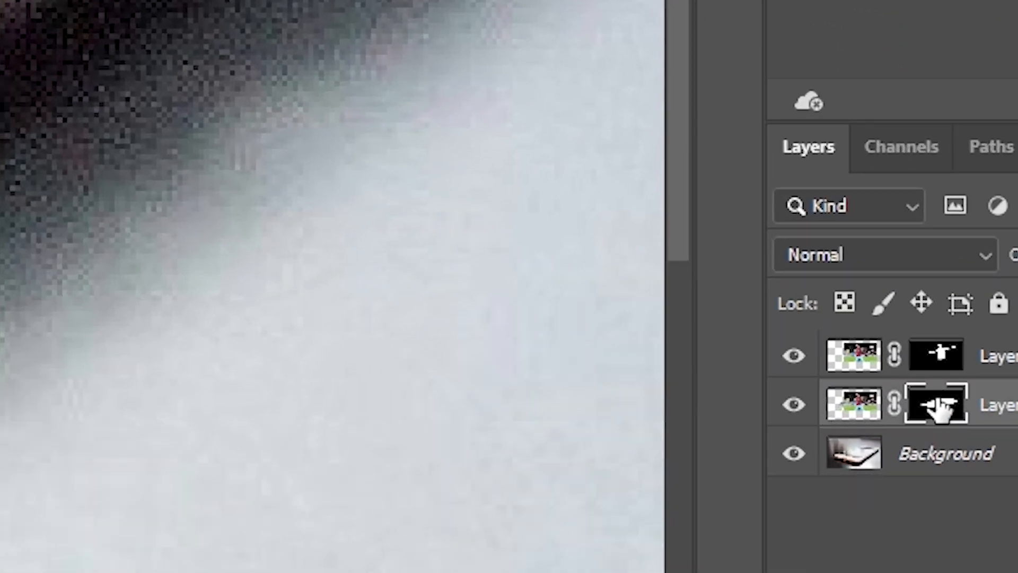
double_click(938, 408)
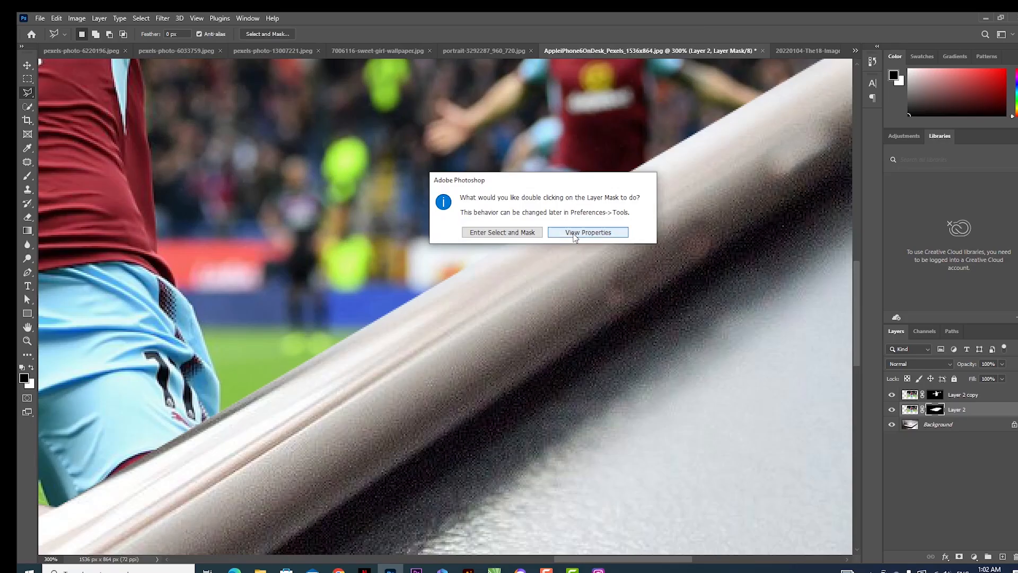
left_click(574, 235)
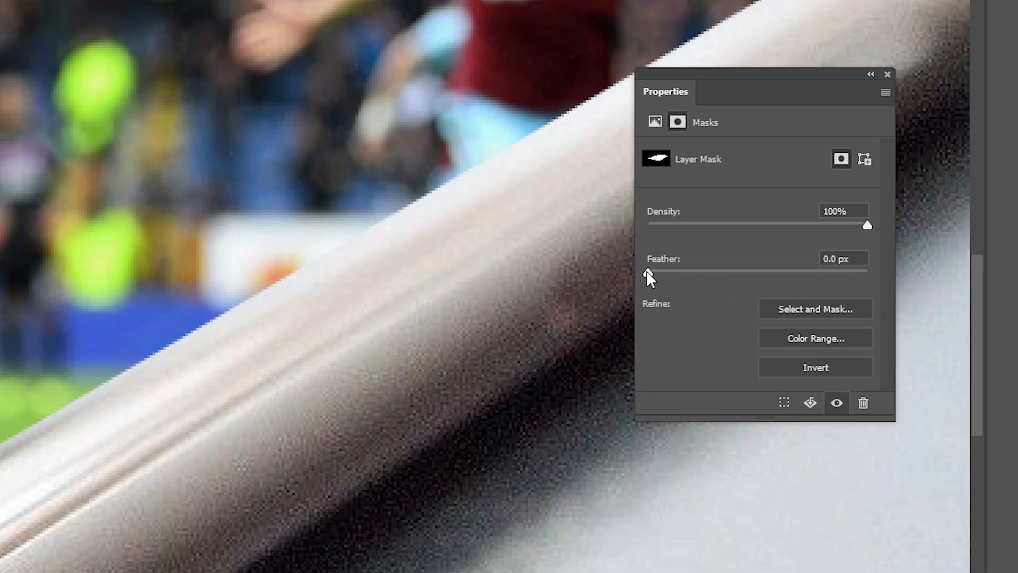
left_click_drag(666, 271, 669, 271)
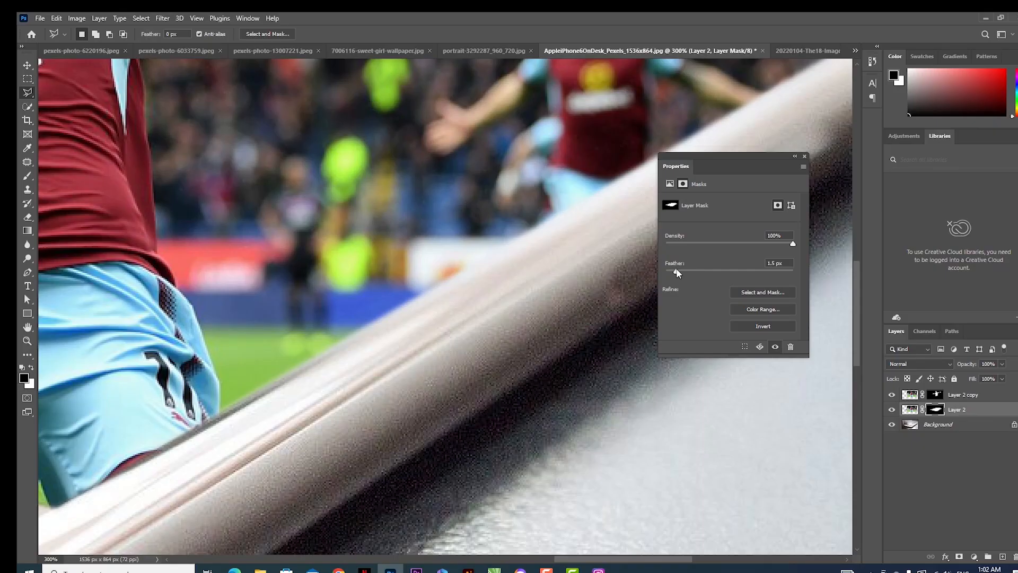
left_click(803, 156)
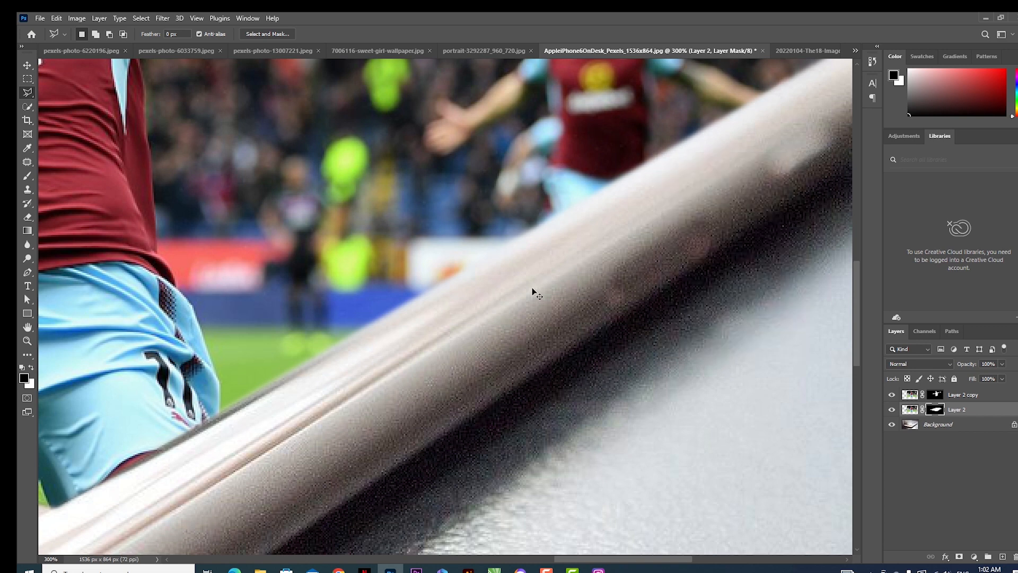
key("ctrl+0")
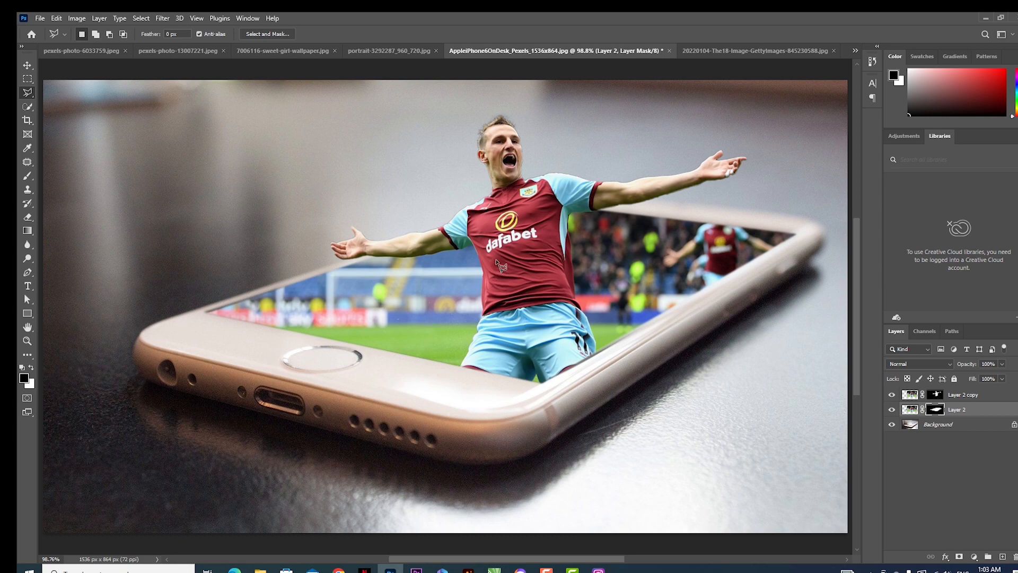
- Darken the Background layer with Curves, setting an RGB curve point at input 157 and output 110
left_click(939, 428)
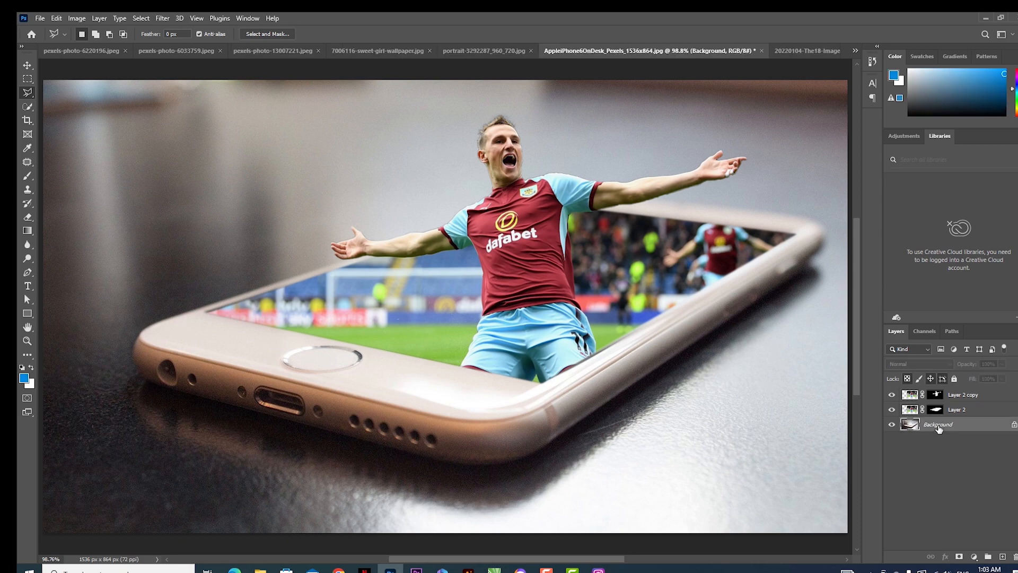
key("ctrl+m")
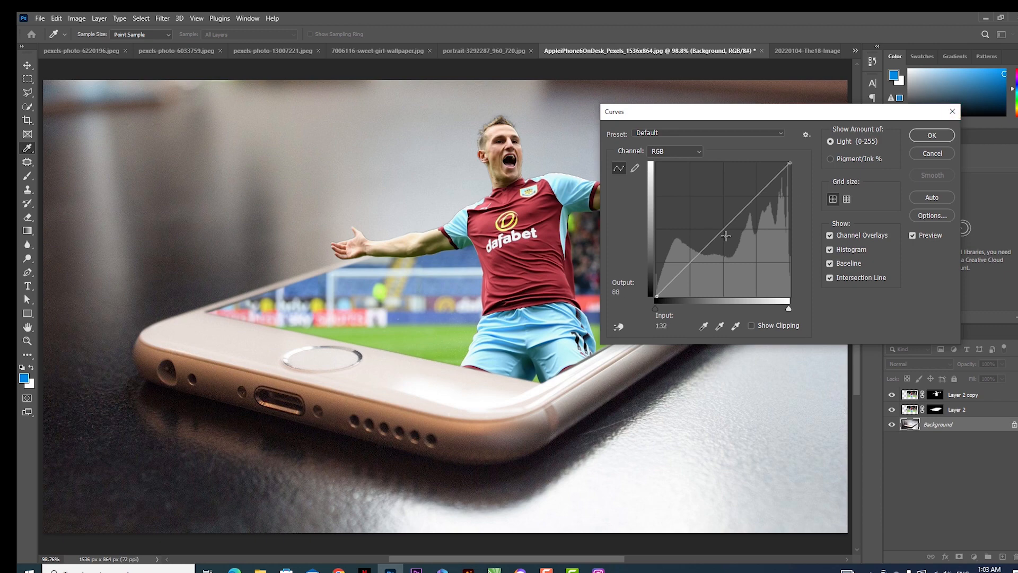
mouse_move(725, 229)
left_mouse_down()
mouse_move(745, 245)
mouse_move(738, 238)
left_mouse_up()
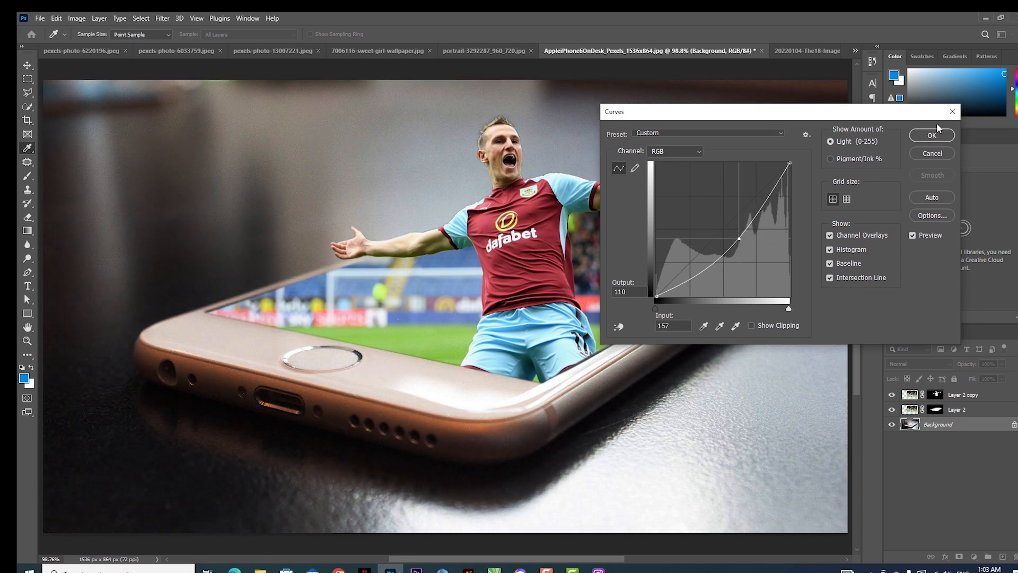
left_click(932, 136)
key("l")
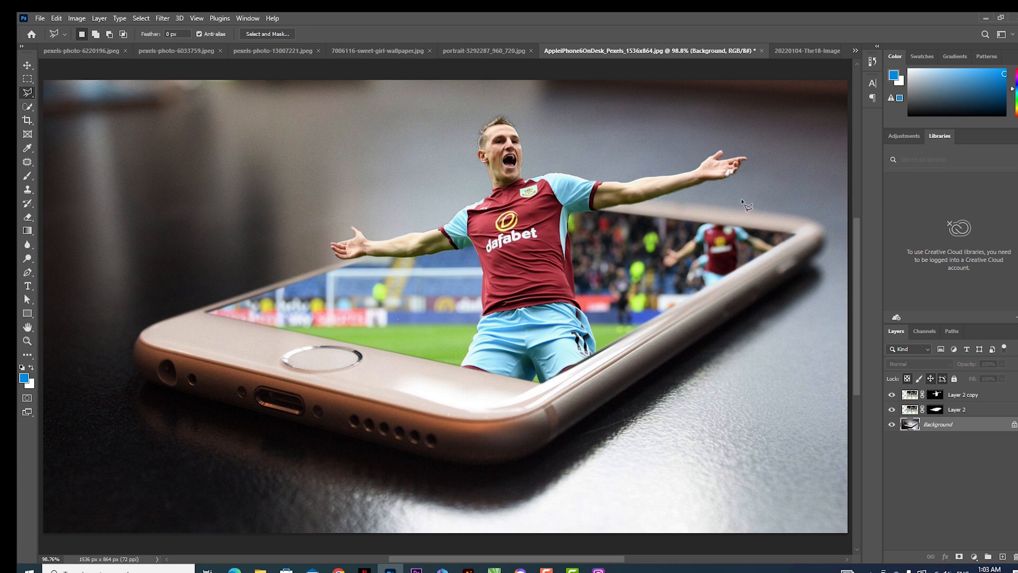
left_click(501, 216, "ctrl")
left_click(511, 190, "ctrl")
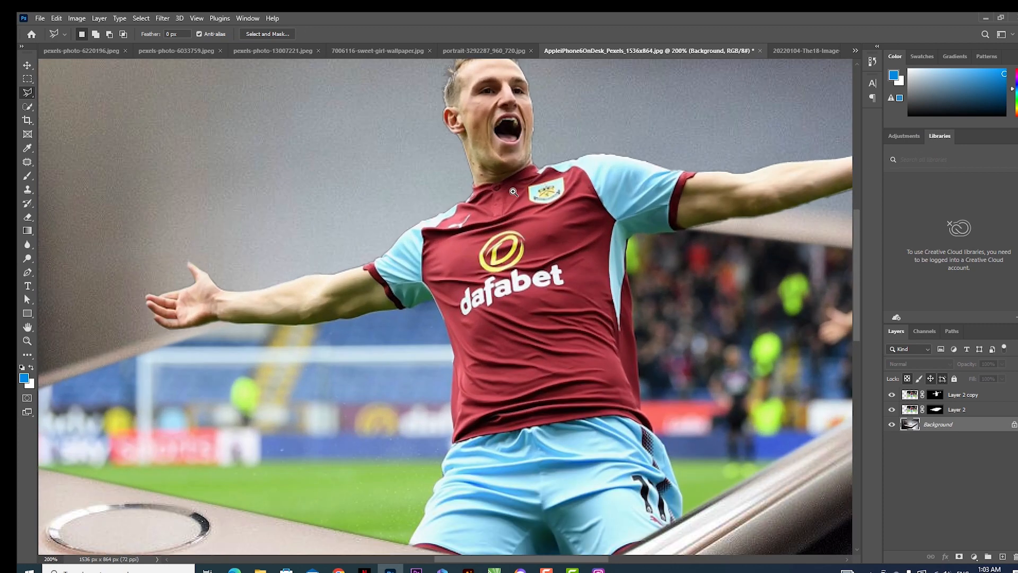
mouse_move(548, 224)
left_mouse_down()
mouse_move(476, 335)
mouse_move(493, 259)
left_mouse_up()
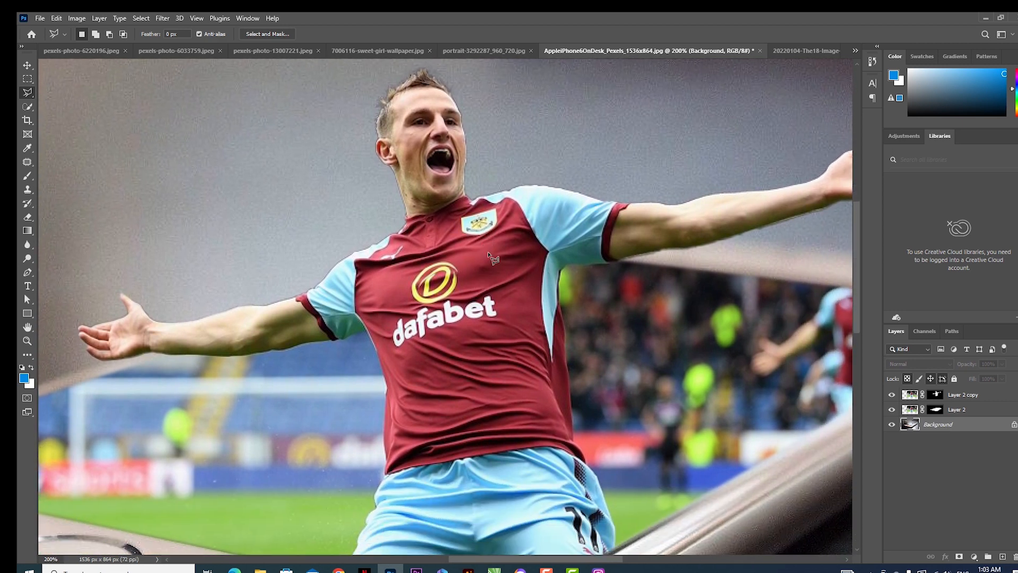
key("ctrl+0")
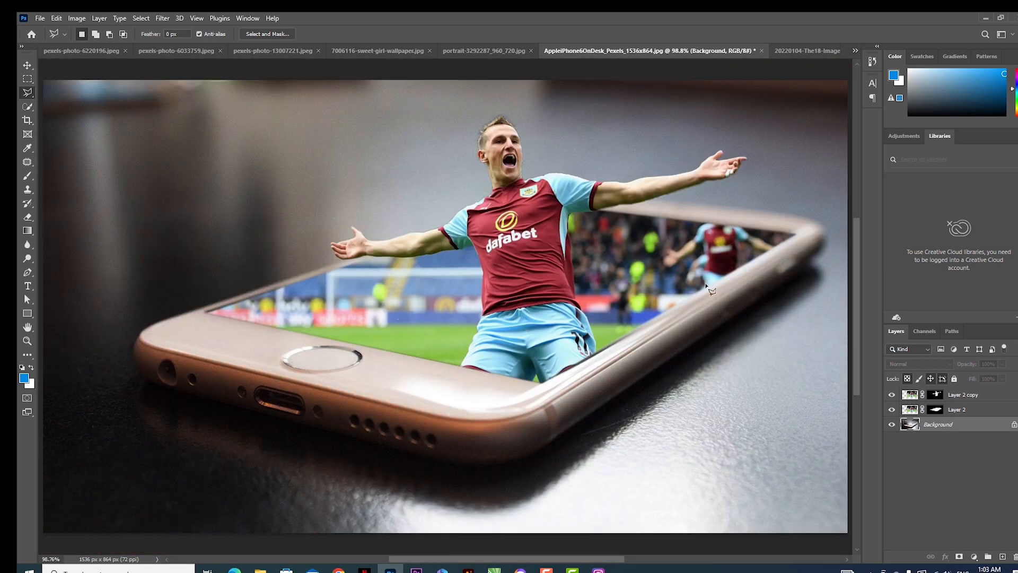
- Add a new layer above Layer 2 copy, reset the colours to default, and fill the layer with black
left_click(968, 402)
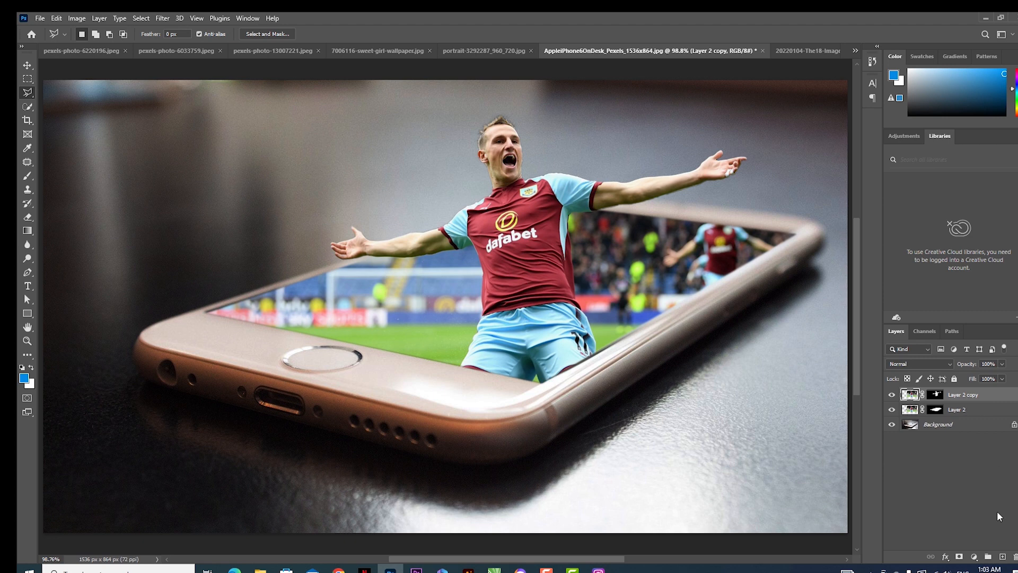
left_click(1002, 557)
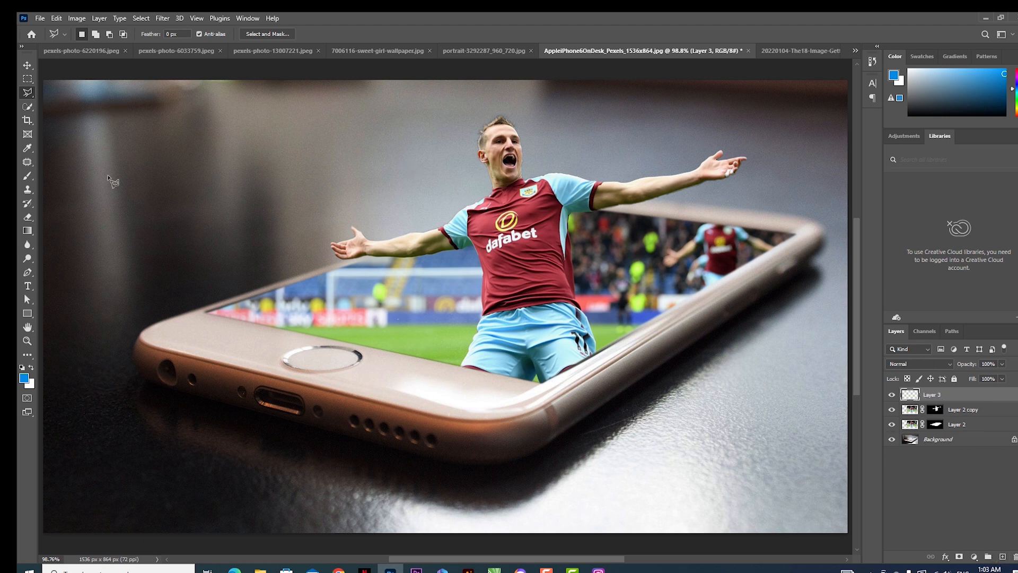
left_click(22, 368)
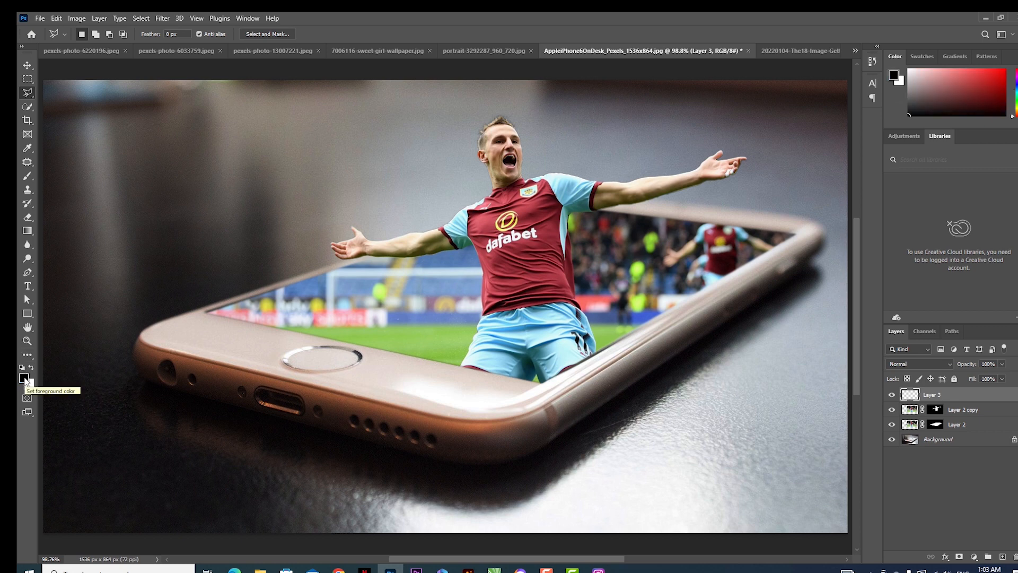
key("alt+BackSpace")
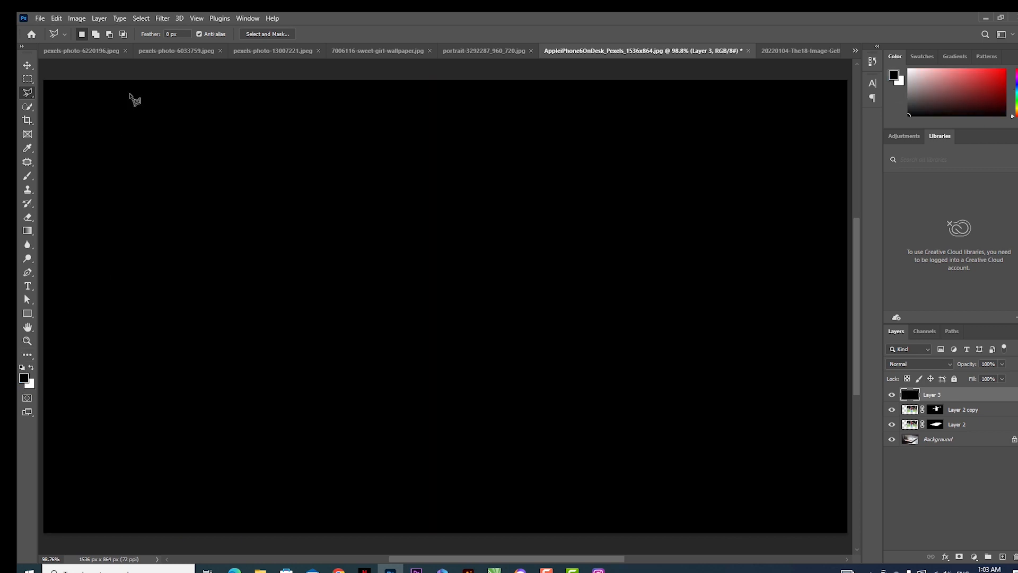
- Render a 105mm Prime Lens Flare at 127% brightness on Layer 3, with its centre near the image's upper-left corner
left_click(162, 18)
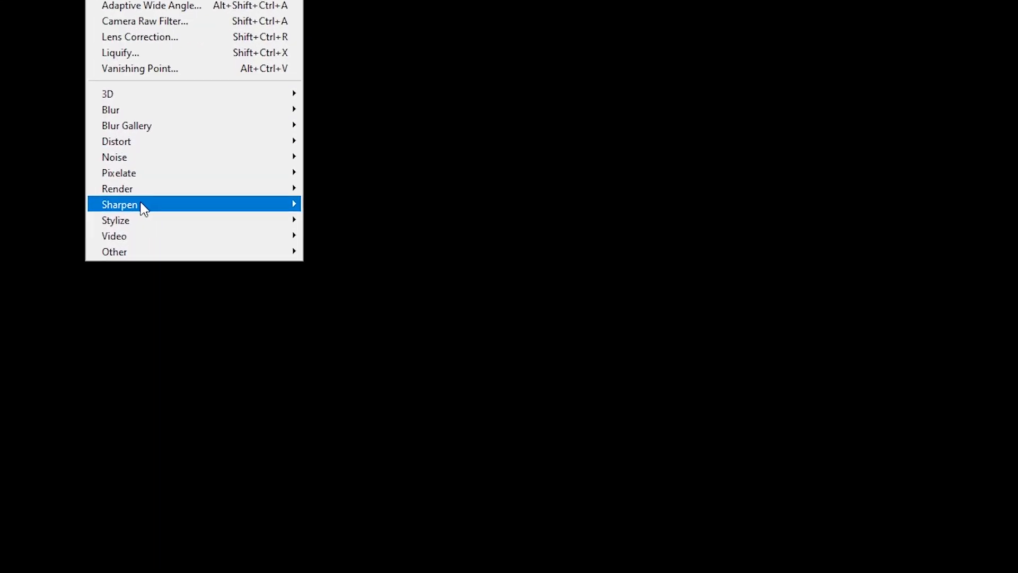
mouse_move(200, 206)
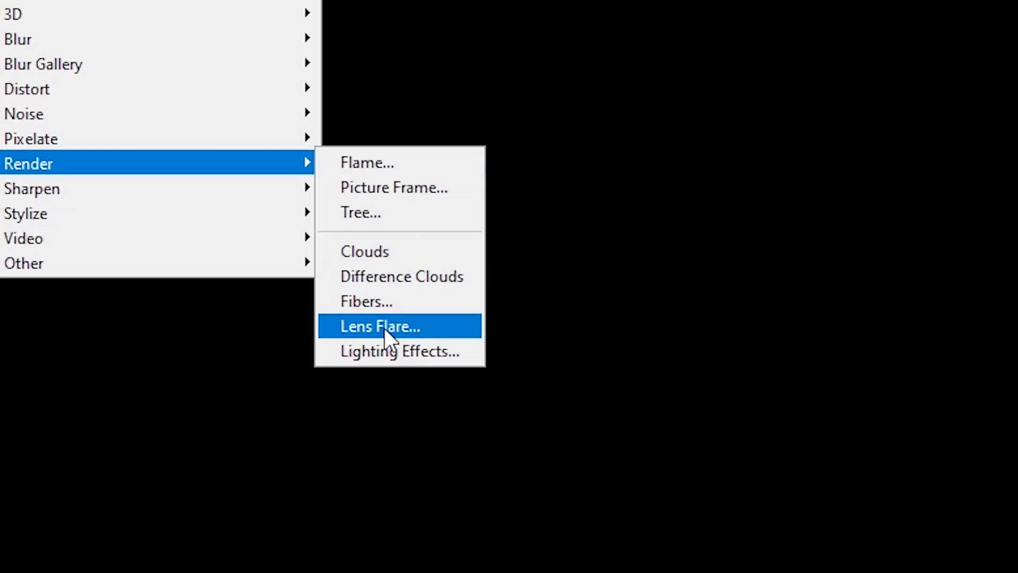
left_click(384, 329)
left_click_drag(760, 140, 658, 93)
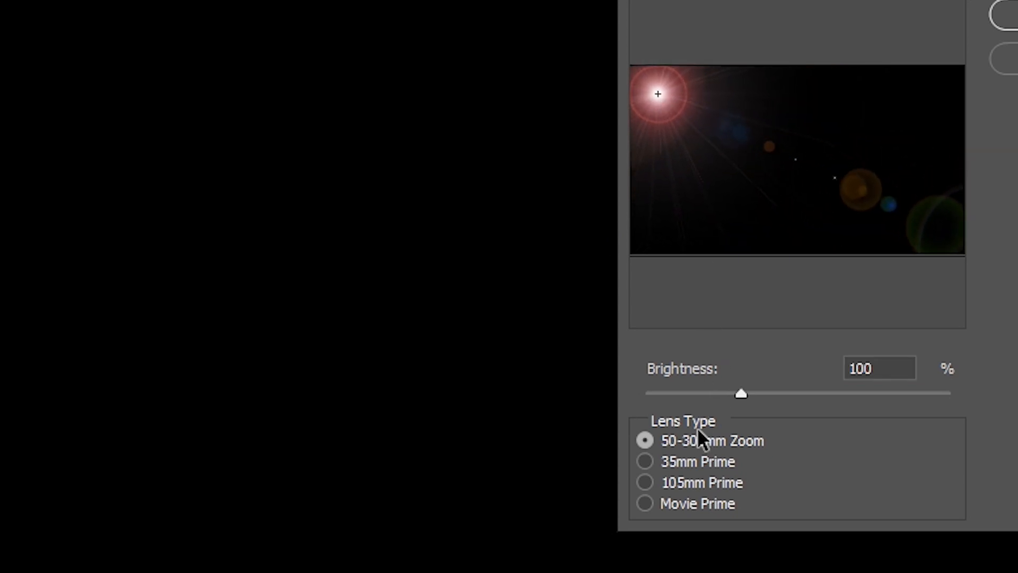
left_click(676, 466)
left_click(695, 482)
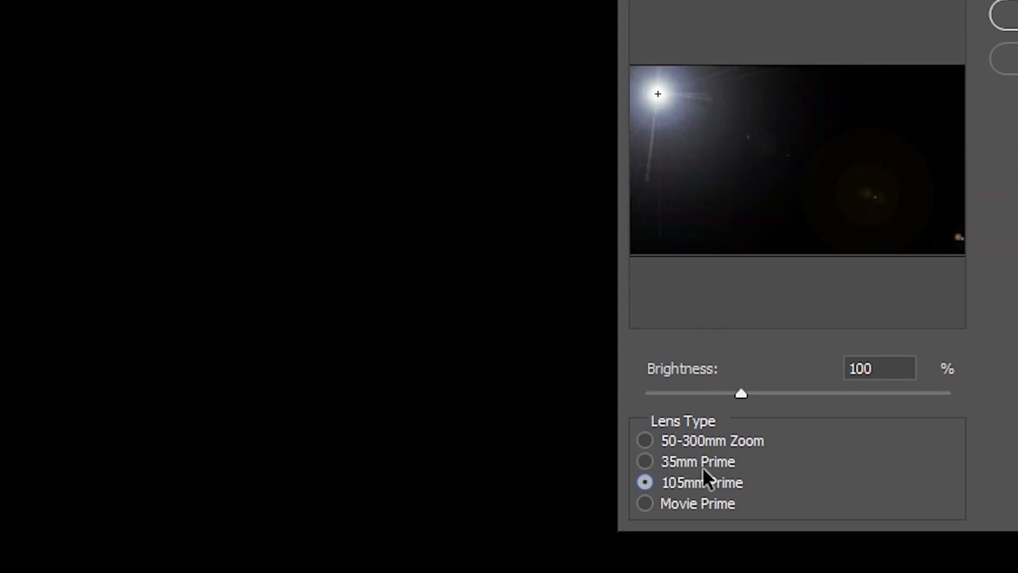
left_click_drag(741, 393, 768, 393)
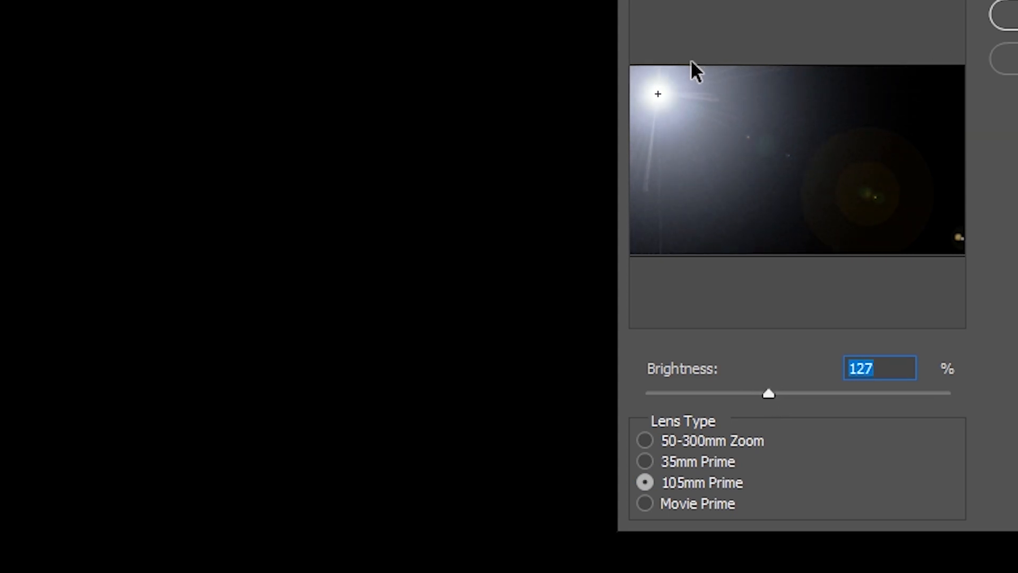
left_click(671, 101)
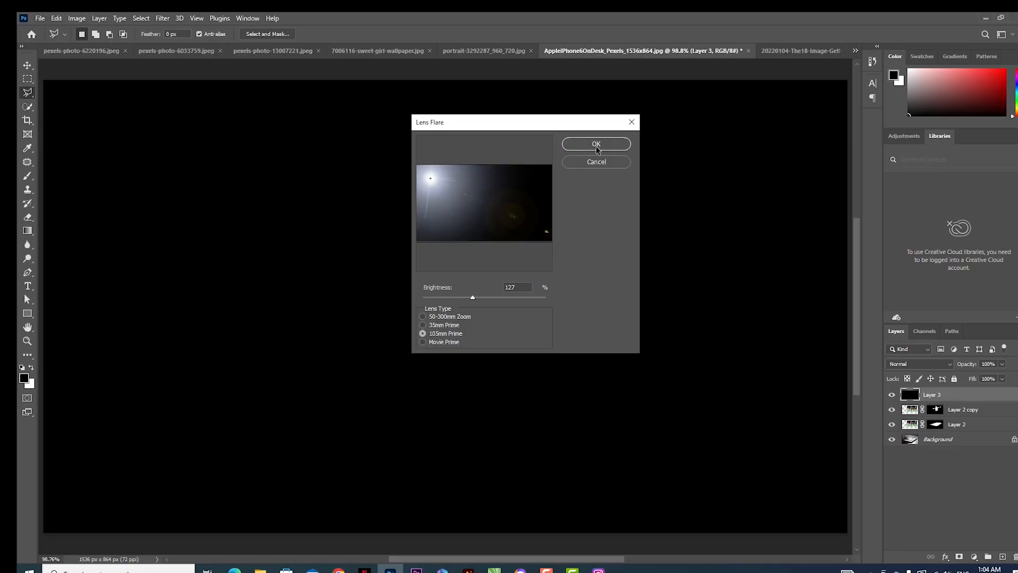
left_click(597, 149)
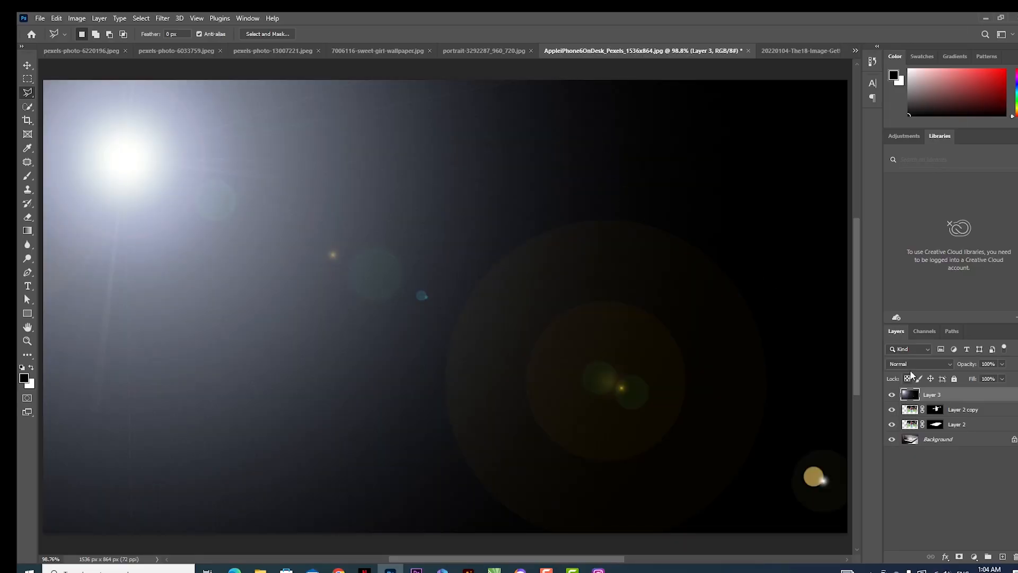
- Set Layer 3's blending mode to Screen and move the flare closer to the image's upper-left corner
left_click(909, 364)
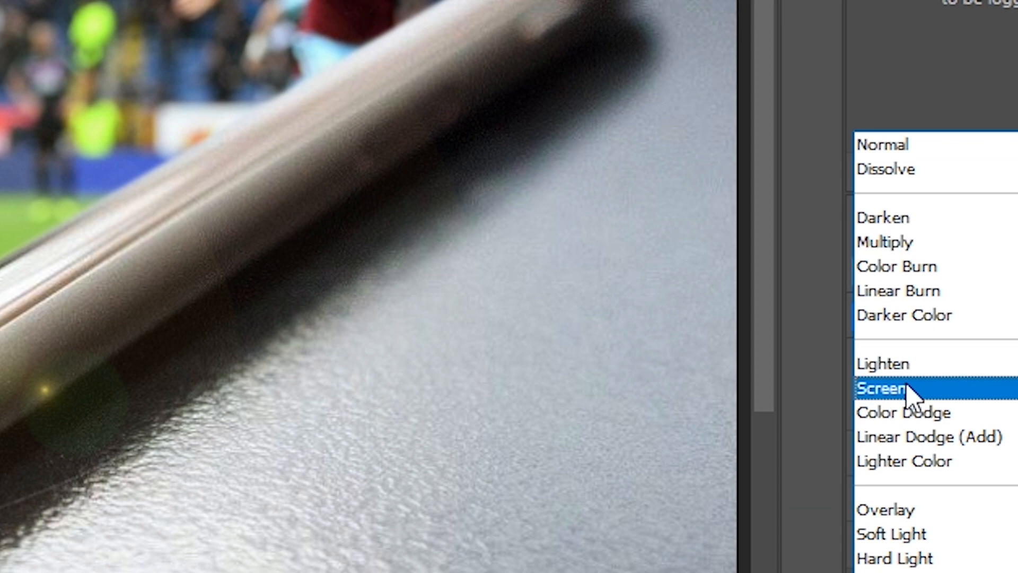
left_click(909, 391)
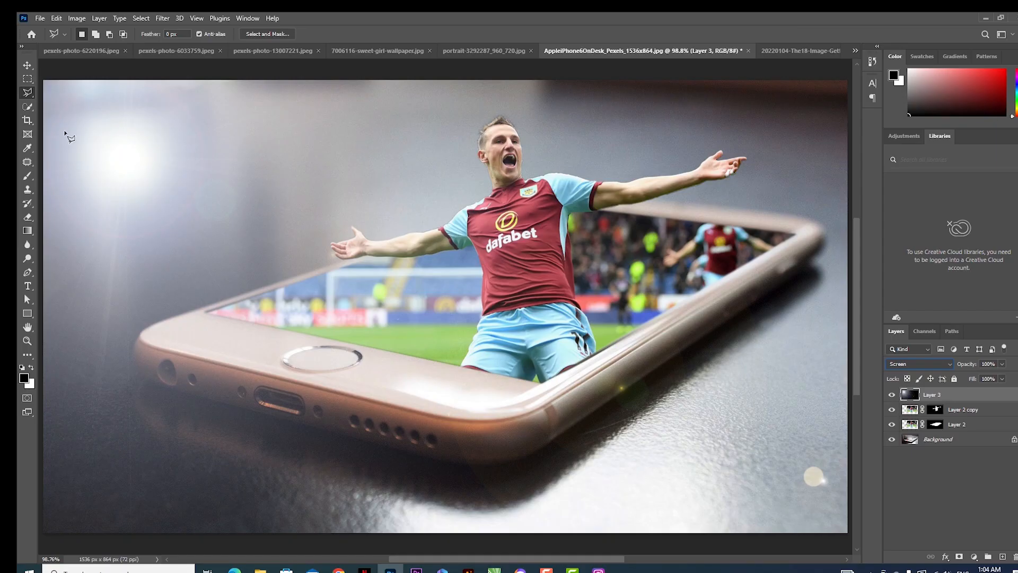
left_click(27, 65)
left_click_drag(105, 162, 76, 137)
- Scale the flare layer up to about 107.55% so it covers the whole image, and nudge it slightly toward the upper-left corner
key("ctrl+t")
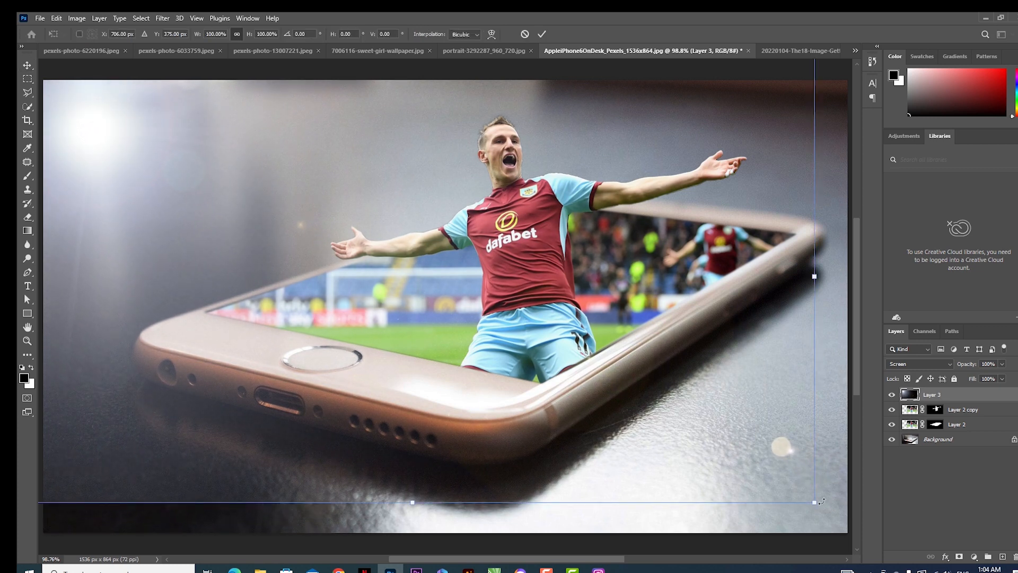
left_click_drag(820, 504, 840, 554)
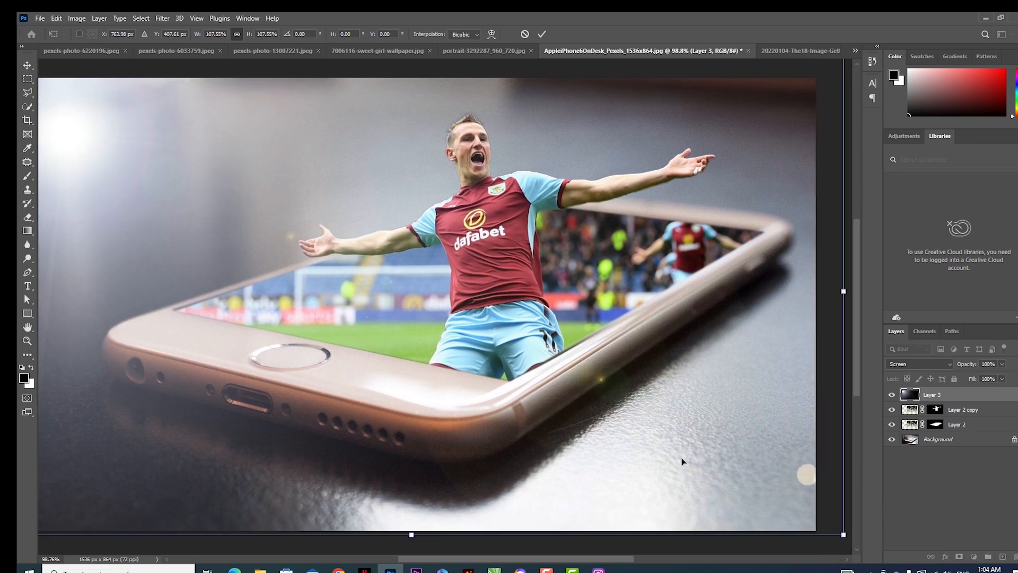
key("Return")
left_click_drag(423, 255, 469, 274)
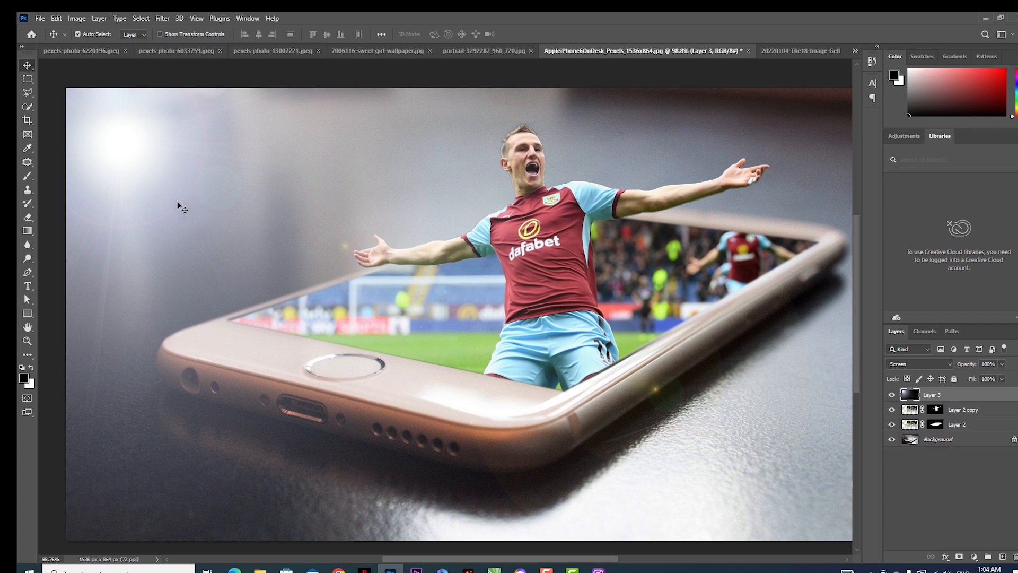
key("ctrl+0")
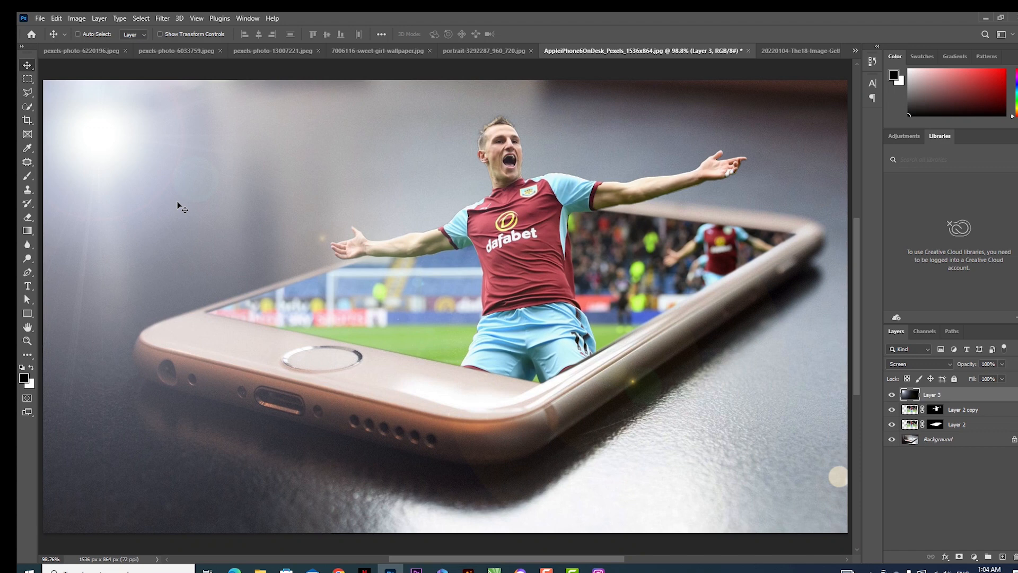
left_click_drag(96, 148, 91, 146)
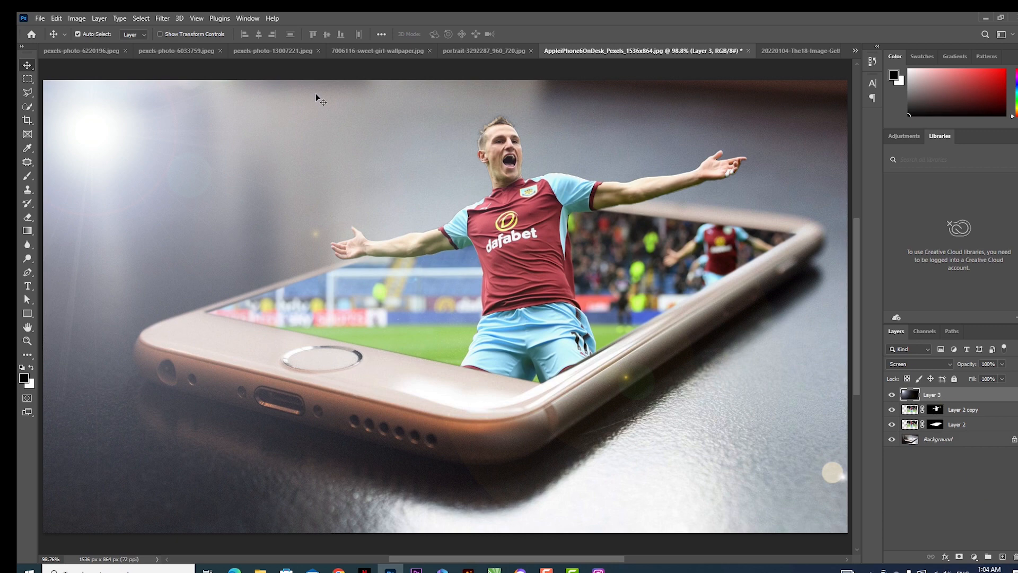
- Warm the flare on Layer 3 with Hue/Saturation, setting Hue to -172 and raising Saturation slightly
left_click(83, 18)
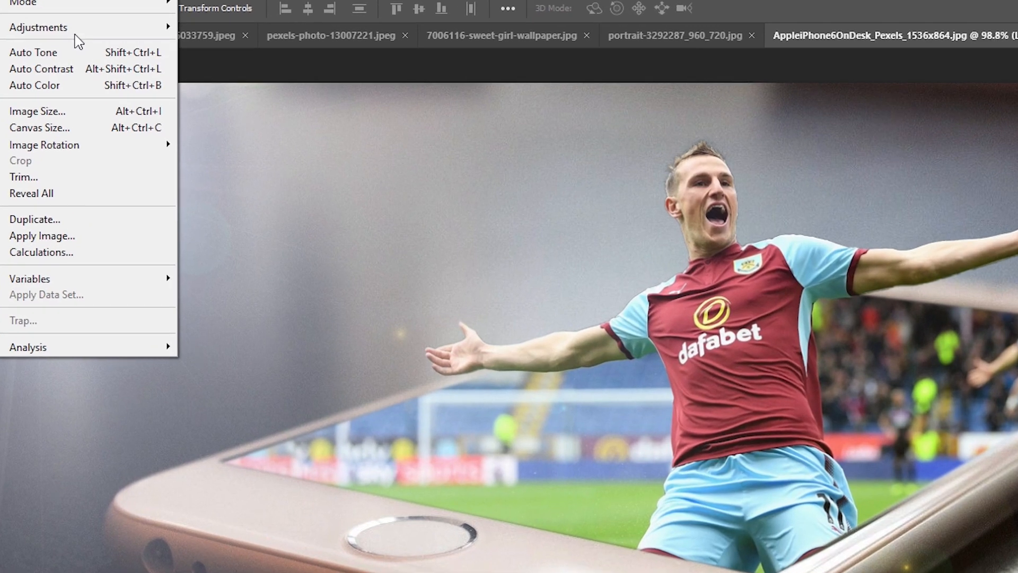
mouse_move(117, 47)
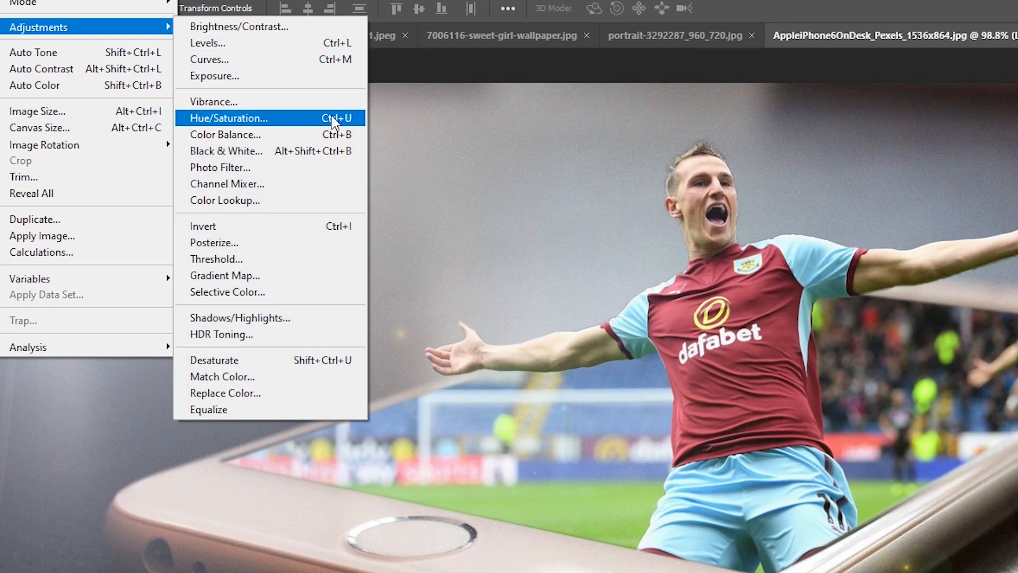
left_click(348, 118)
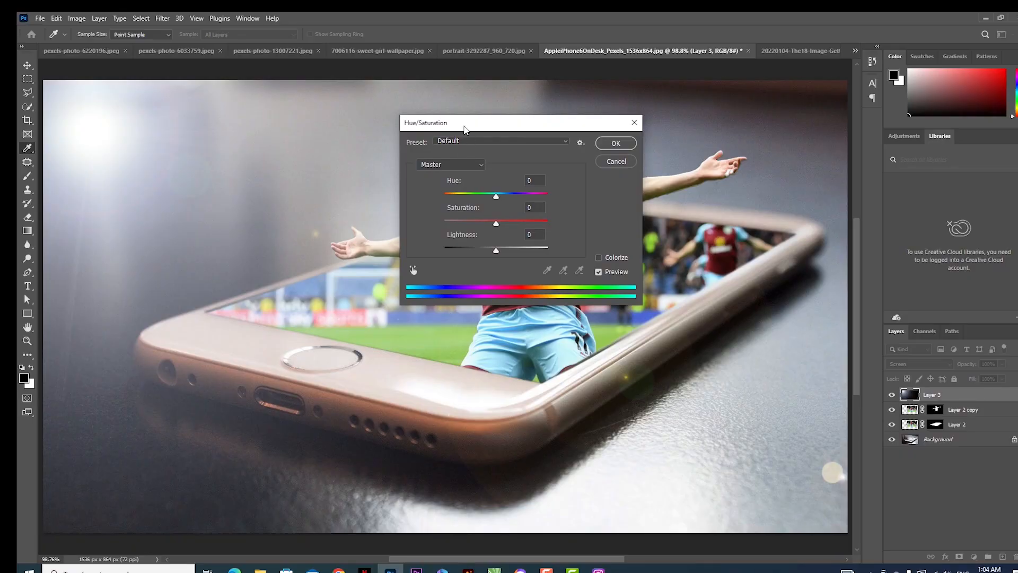
left_click_drag(648, 163, 979, 144)
left_click_drag(694, 185, 646, 184)
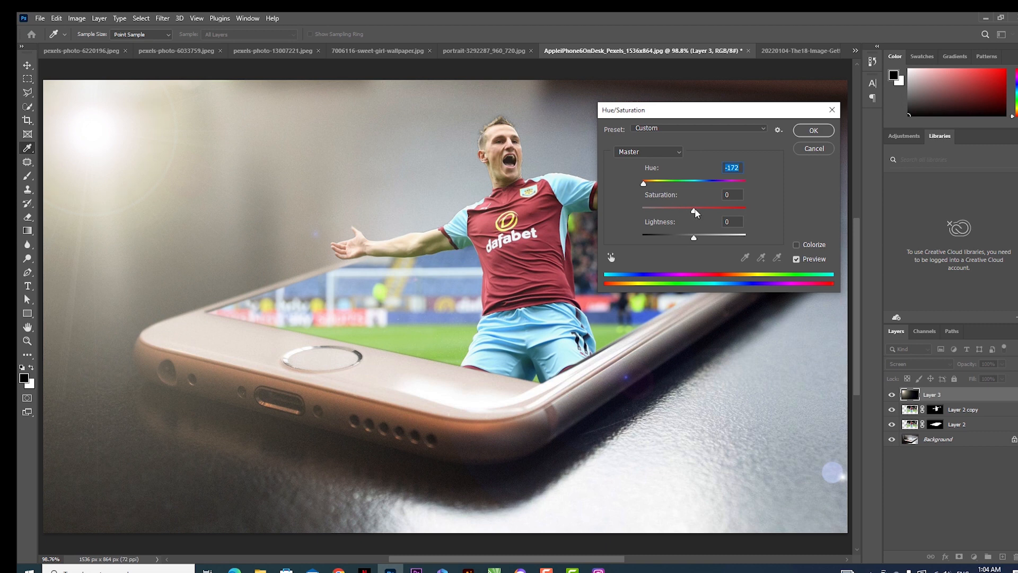
mouse_move(694, 211)
left_mouse_down()
mouse_move(714, 212)
mouse_move(674, 212)
mouse_move(703, 215)
left_mouse_up()
left_click(814, 131)
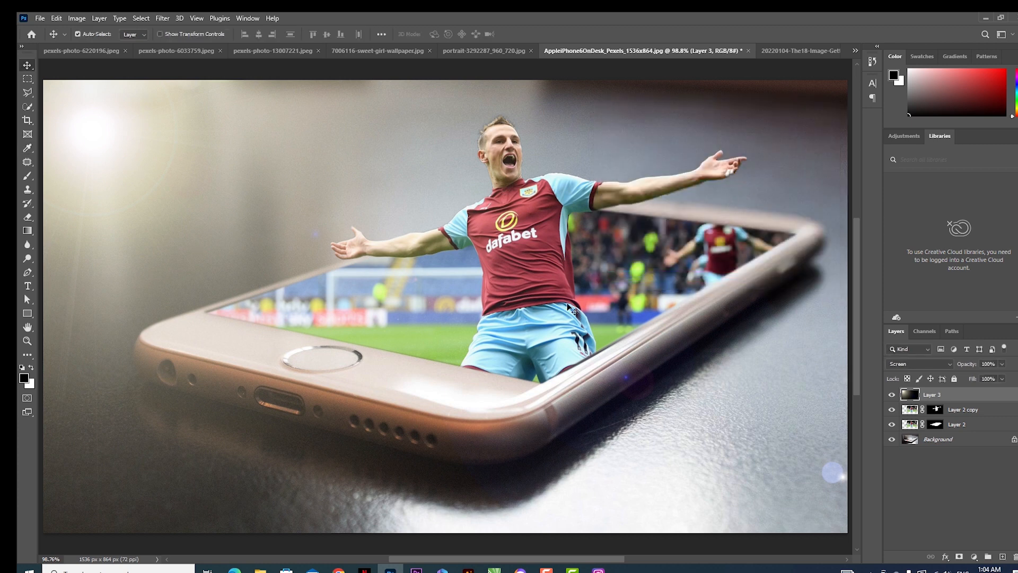
left_click(521, 340, "ctrl+alt")
key("ctrl+0")
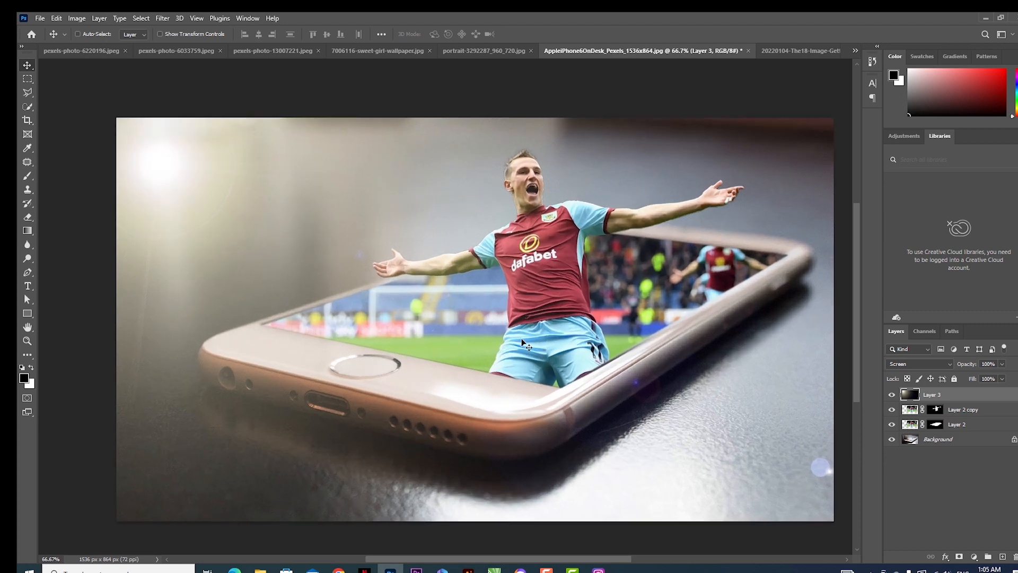